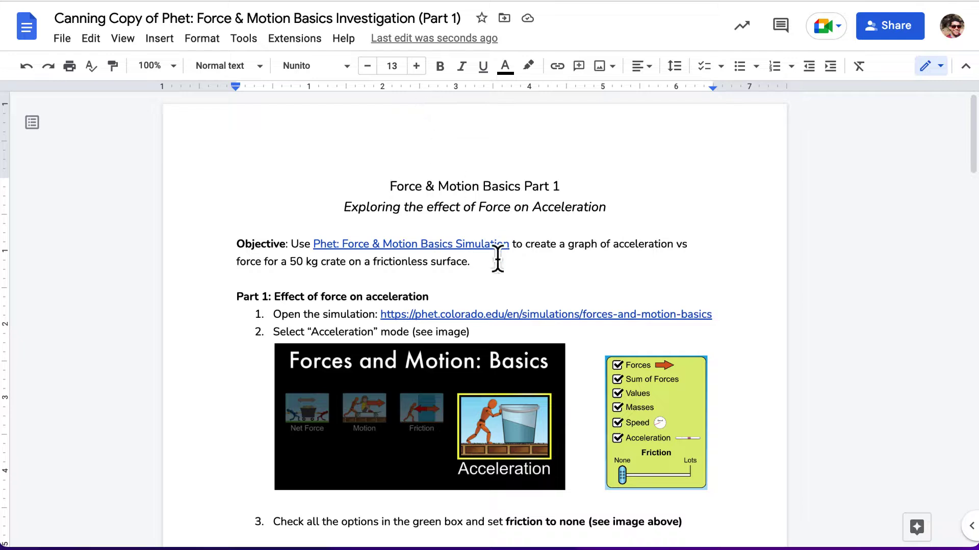
Read through the Part 1 worksheet and show the preview of step 1's simulation link
{"action": "triple_click", "coordinate": [537, 184]}
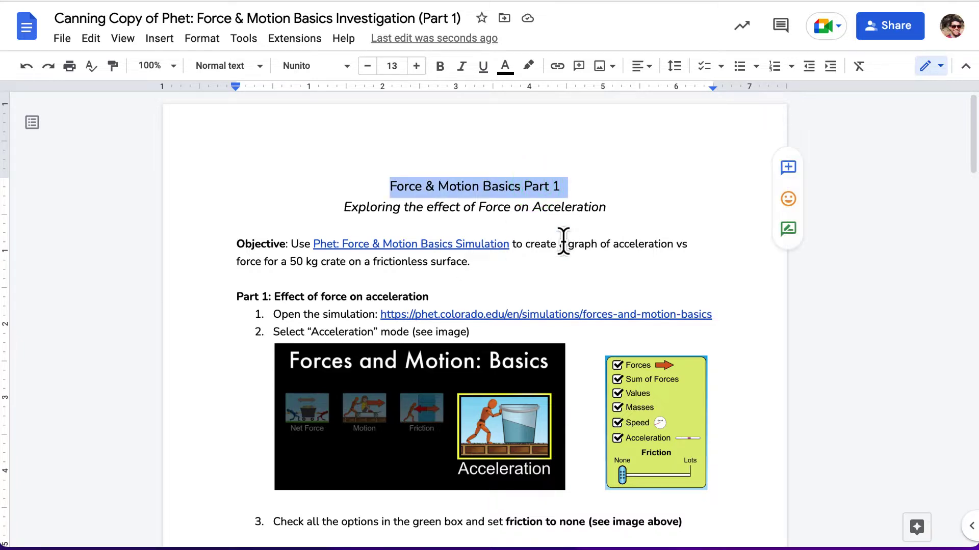
{"action": "left_click", "coordinate": [490, 208]}
{"action": "double_click", "coordinate": [594, 209]}
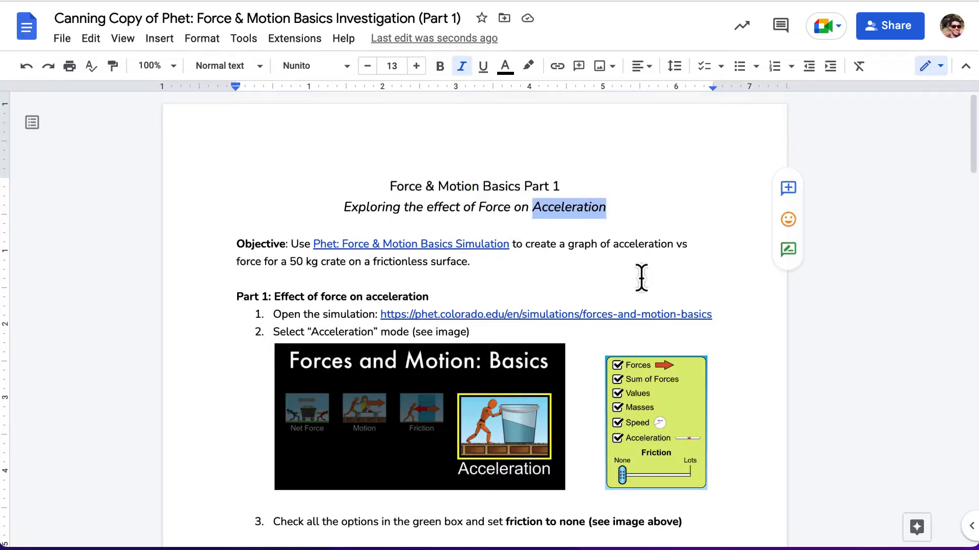
{"action": "scroll", "coordinate": [640, 277], "scroll_direction": "down", "scroll_amount": 2}
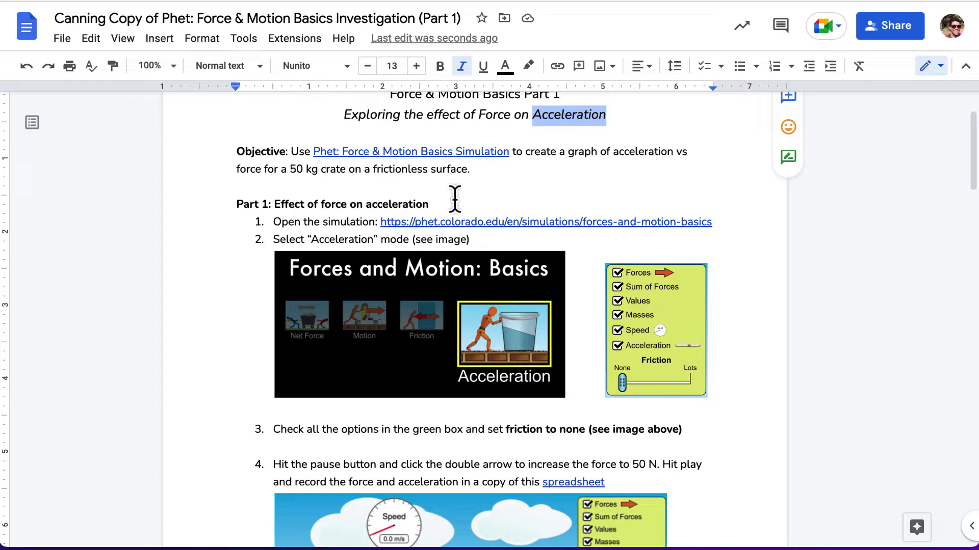
{"action": "scroll", "coordinate": [455, 198], "scroll_direction": "down", "scroll_amount": 2}
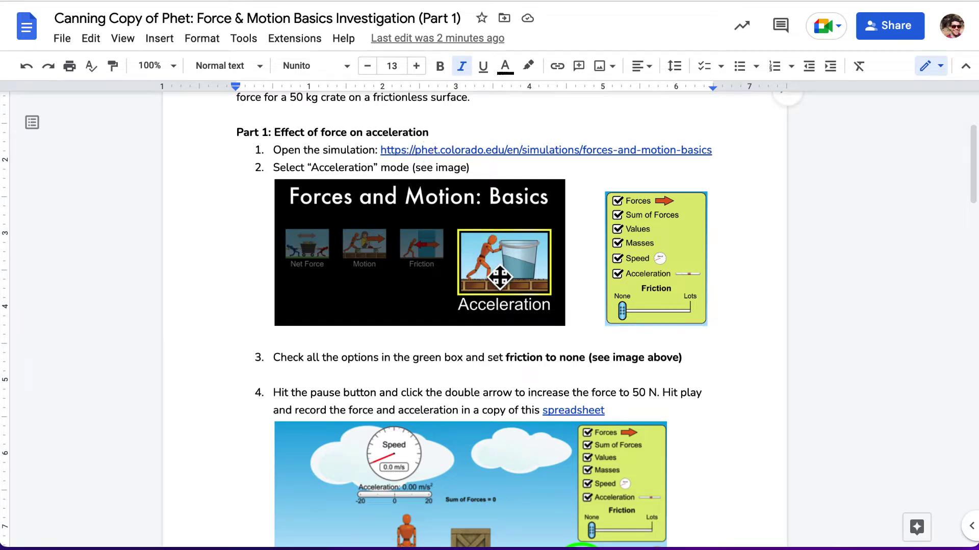
{"action": "scroll", "coordinate": [491, 261], "scroll_direction": "down", "scroll_amount": 1}
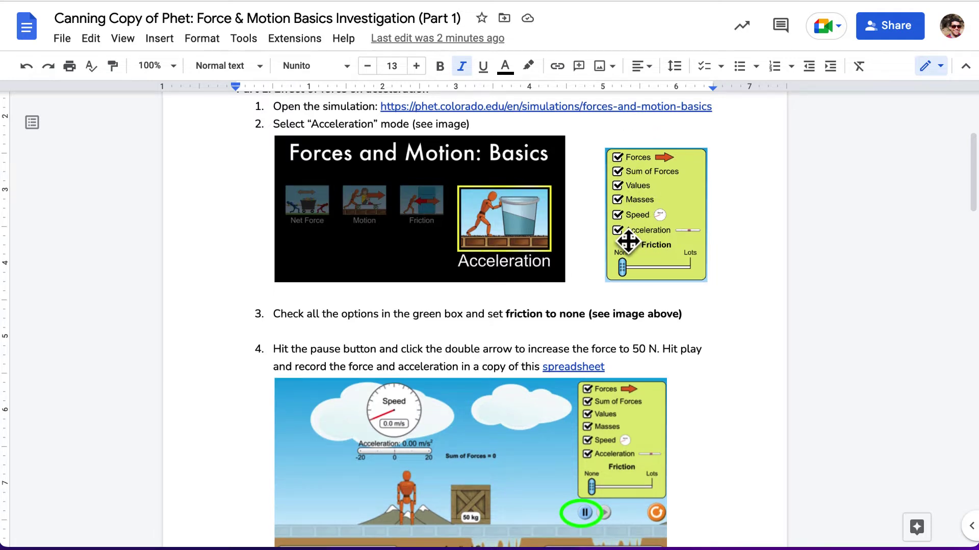
{"action": "left_click", "coordinate": [425, 106]}
Launch the Acceleration sim with Sum of Forces, Values, Masses, Speed, Acceleration shown and friction None
{"action": "left_click", "coordinate": [481, 135]}
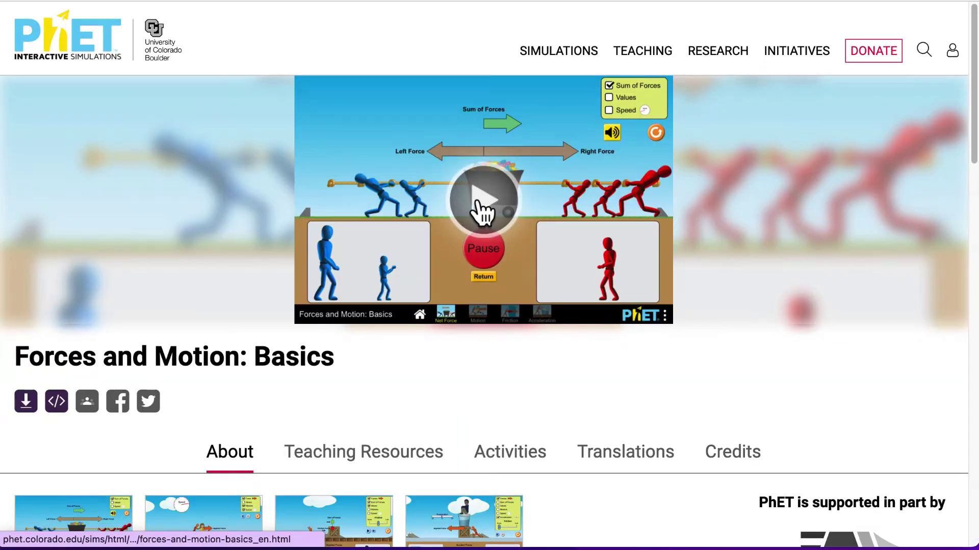
{"action": "left_click", "coordinate": [482, 212]}
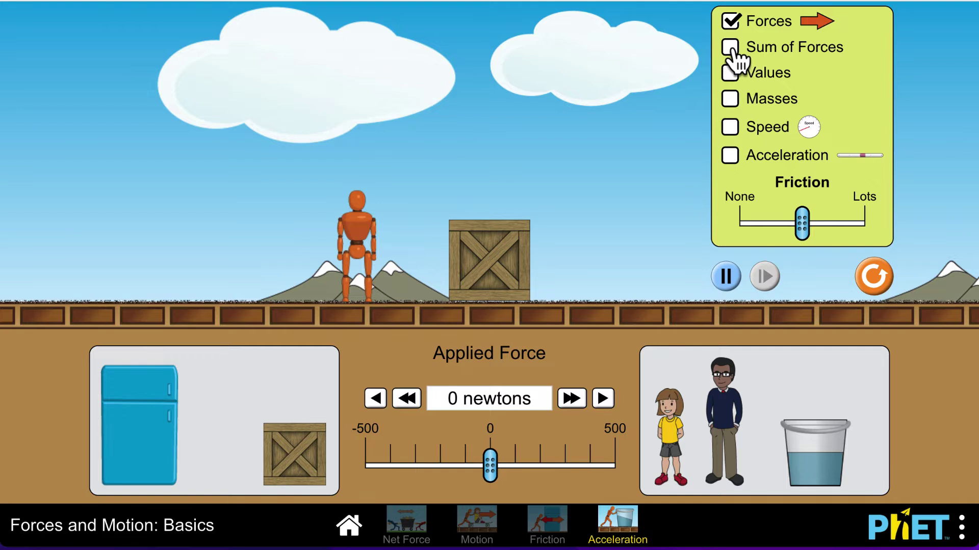
{"action": "left_click", "coordinate": [730, 48]}
{"action": "left_click", "coordinate": [730, 73]}
{"action": "left_click", "coordinate": [730, 99]}
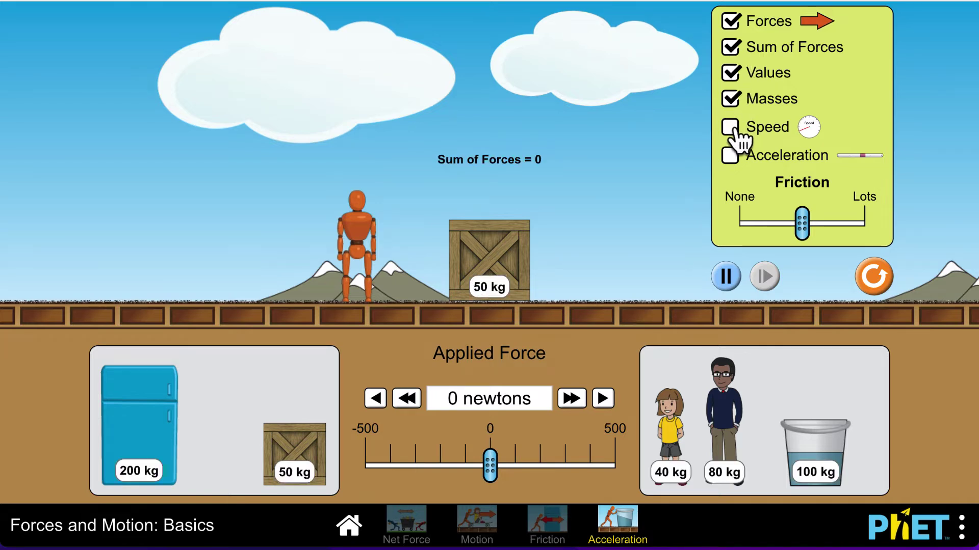
{"action": "left_click", "coordinate": [730, 127]}
{"action": "left_click", "coordinate": [730, 155]}
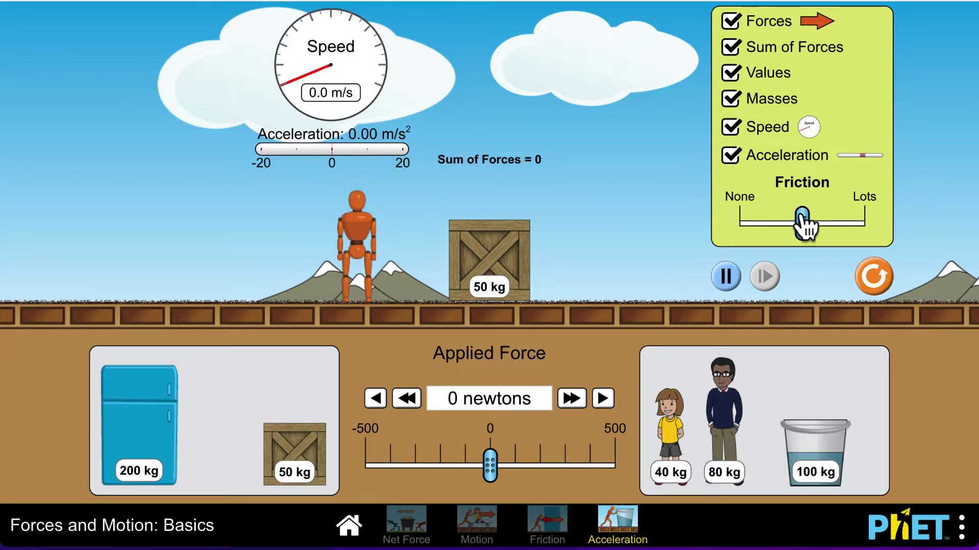
{"action": "left_click_drag", "start_coordinate": [807, 220], "coordinate": [710, 240]}
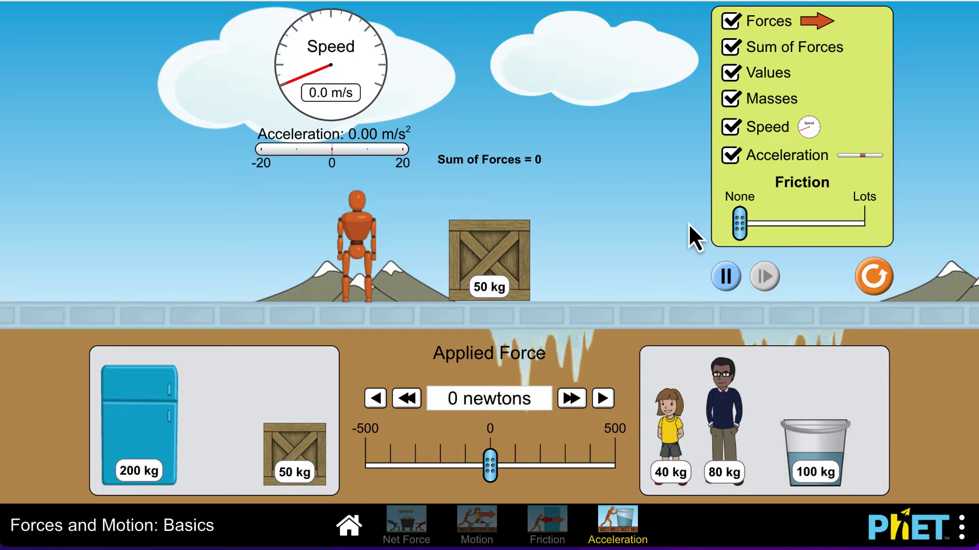
Back in the worksheet, scroll down to step 4's force-and-acceleration recording instructions and screenshot
{"action": "key", "text": "alt+Tab"}
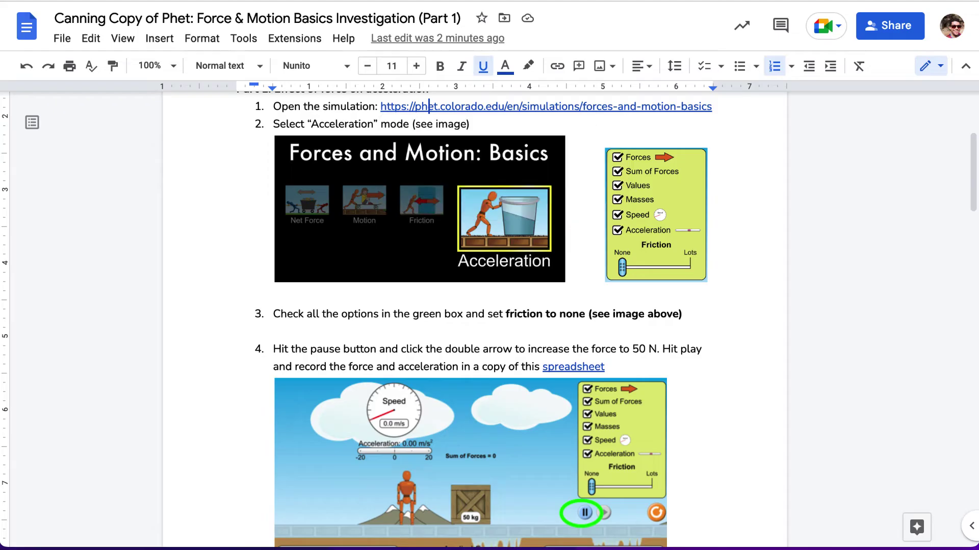
{"action": "scroll", "coordinate": [396, 299], "scroll_direction": "down", "scroll_amount": 2}
{"action": "scroll", "coordinate": [396, 299], "scroll_direction": "down", "scroll_amount": 3}
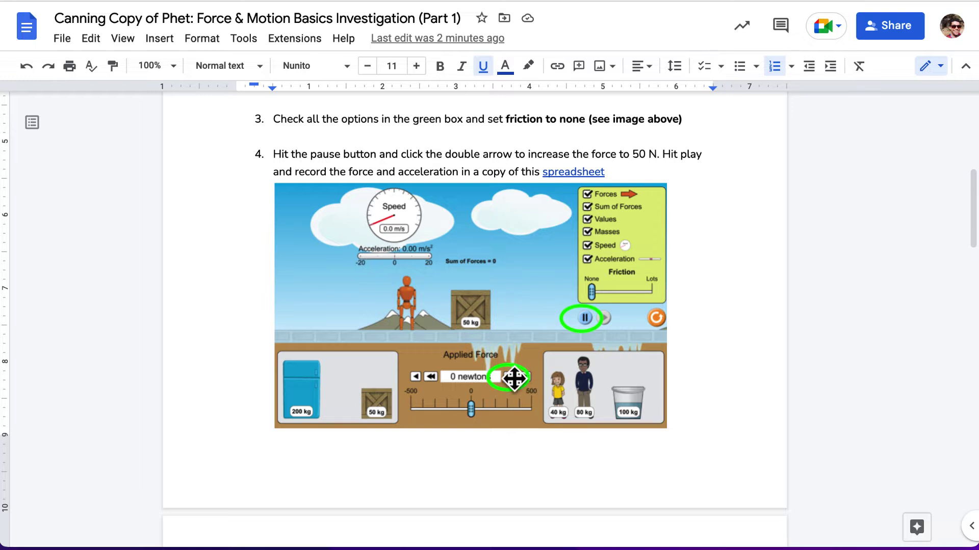
{"action": "scroll", "coordinate": [671, 230], "scroll_direction": "down", "scroll_amount": 1}
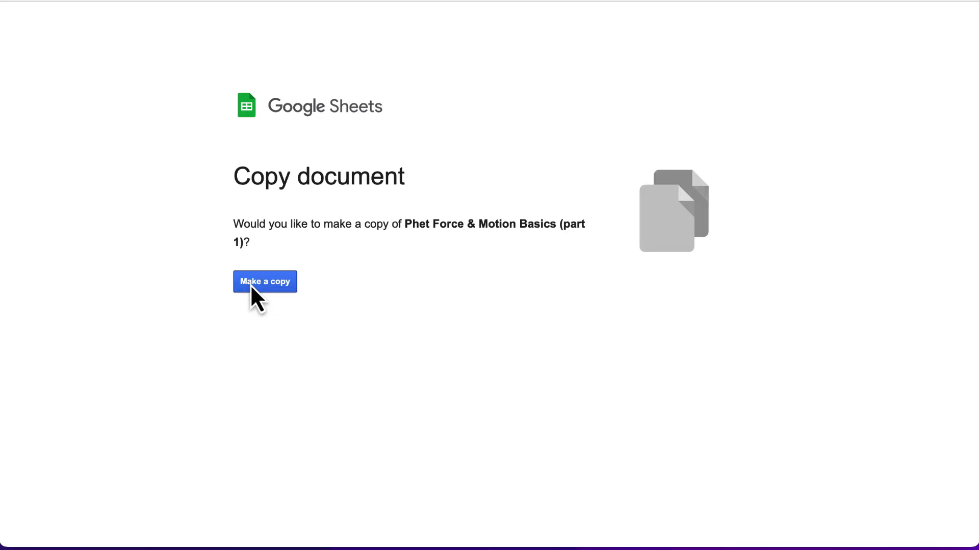
Copy the Phet Force & Motion Basics (part 1) spreadsheet and select cells B6:B13
{"action": "left_click", "coordinate": [250, 285]}
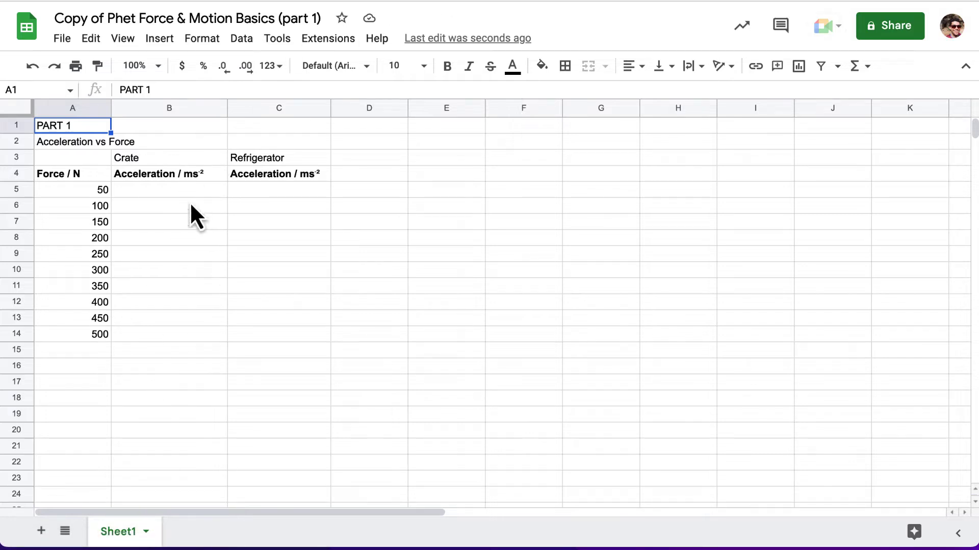
{"action": "left_click_drag", "start_coordinate": [191, 205], "coordinate": [180, 323]}
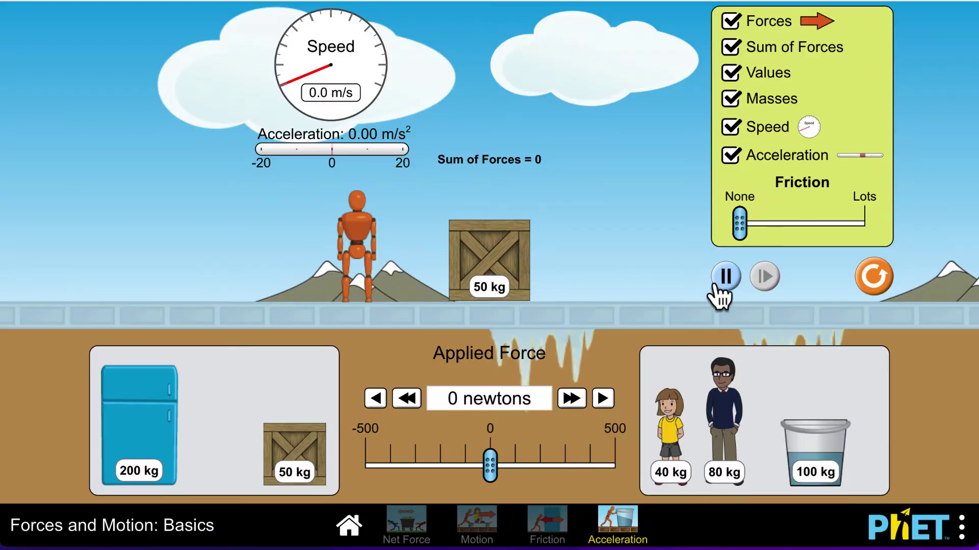
Pause the sim, raise the crate's applied force to 50 N, and check the worksheet instructions
{"action": "left_click", "coordinate": [719, 285]}
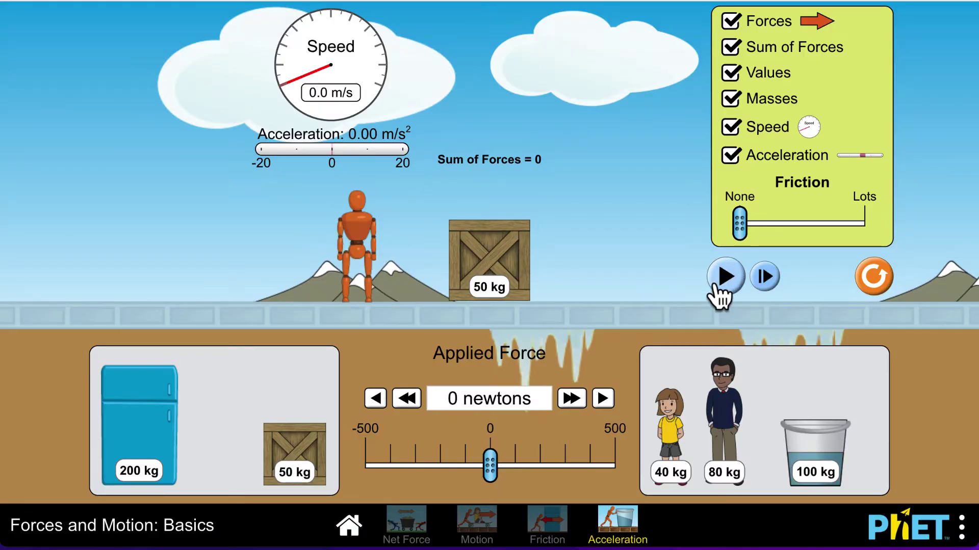
{"action": "left_click", "coordinate": [571, 398]}
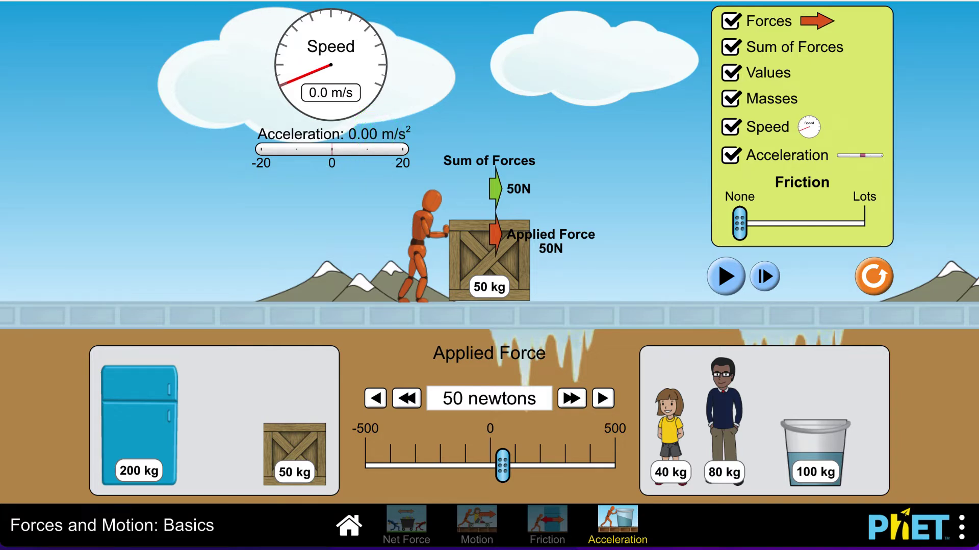
{"action": "key", "text": "alt+Tab"}
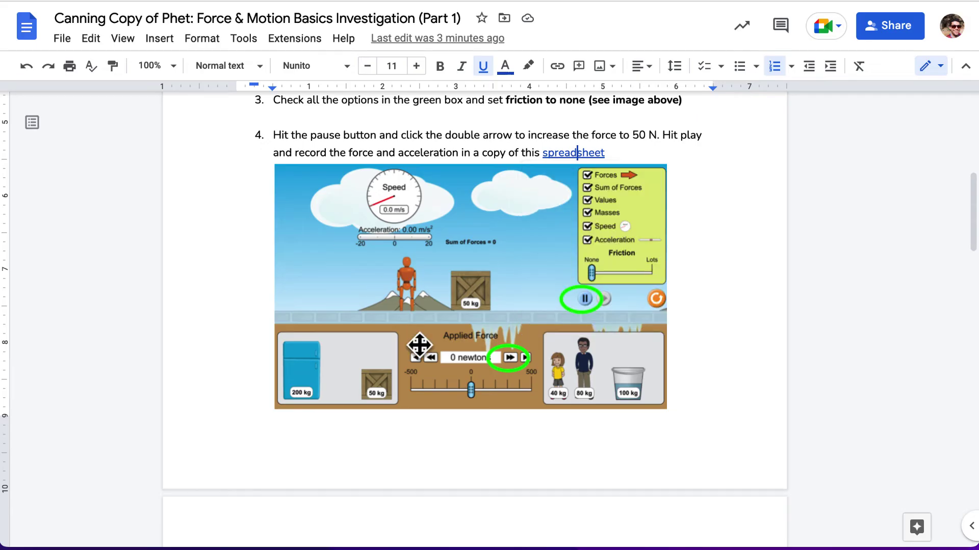
{"action": "scroll", "coordinate": [419, 346], "scroll_direction": "down", "scroll_amount": 1}
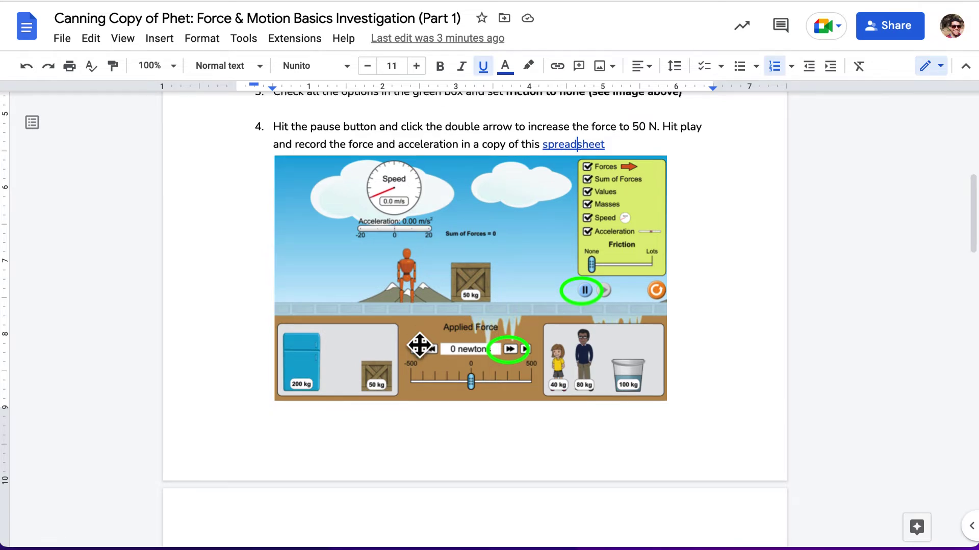
{"action": "key", "text": "alt+Tab"}
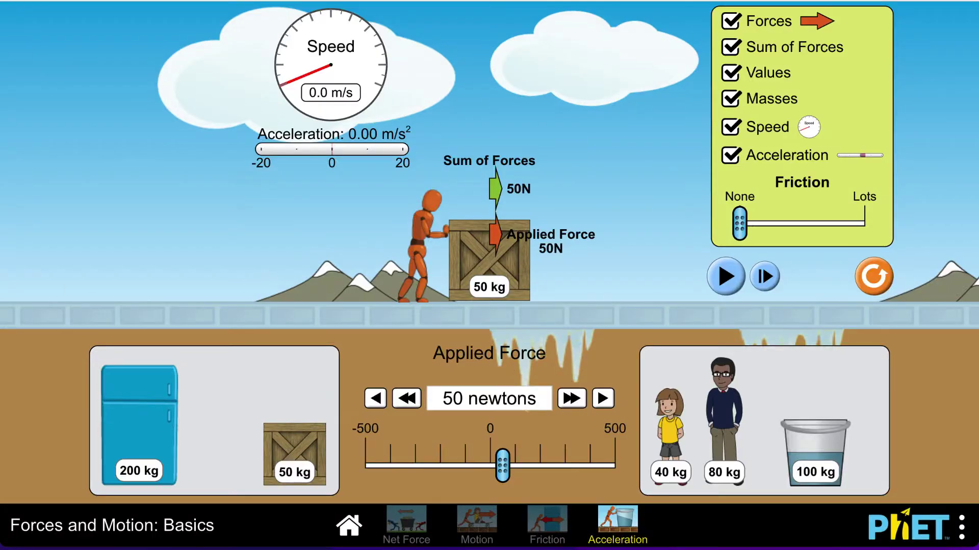
Run the 50 N push, read the crate's 1.00 m/s² acceleration, then grab the crate to stop it
{"action": "left_click", "coordinate": [719, 278]}
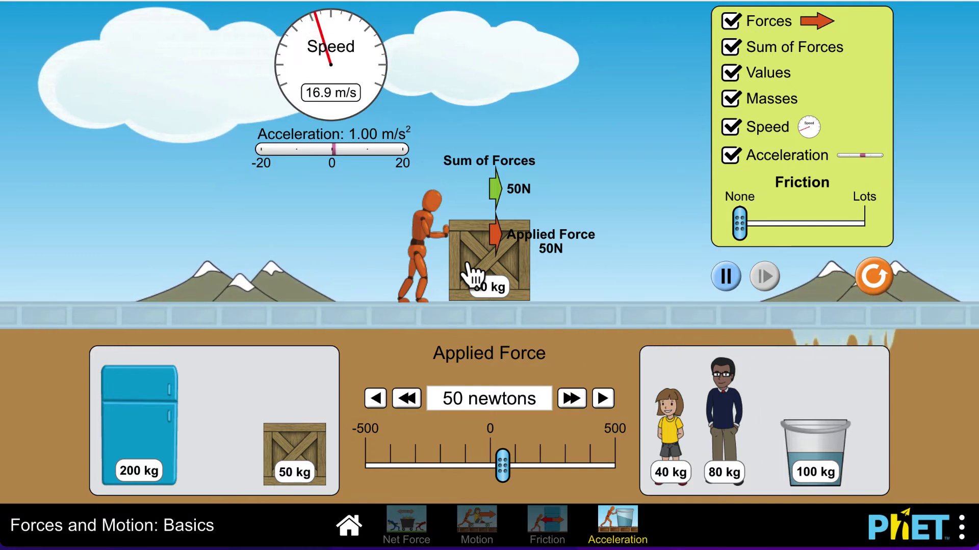
{"action": "left_click_drag", "start_coordinate": [474, 275], "coordinate": [474, 122]}
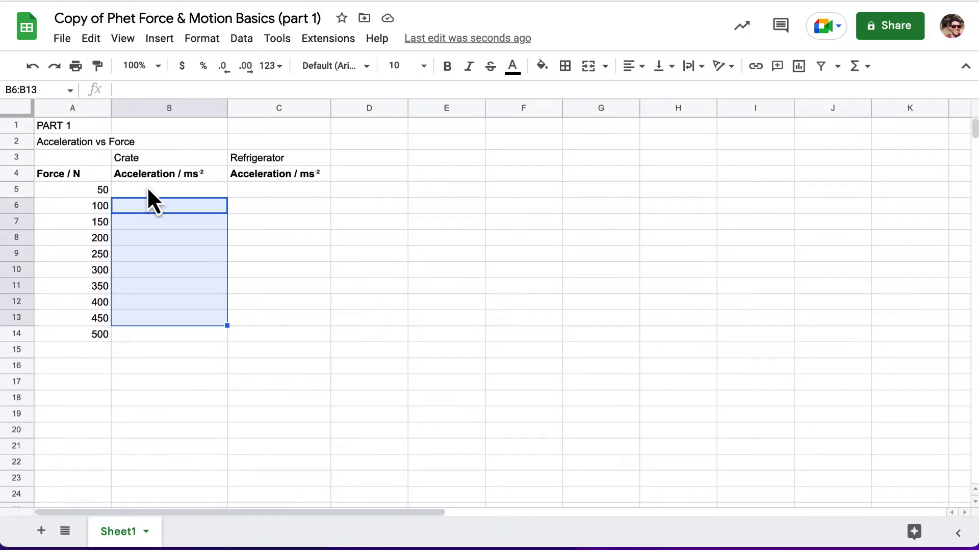
Enter 1.0 in cell B5 as the crate's acceleration at 50 N
{"action": "left_click", "coordinate": [148, 189]}
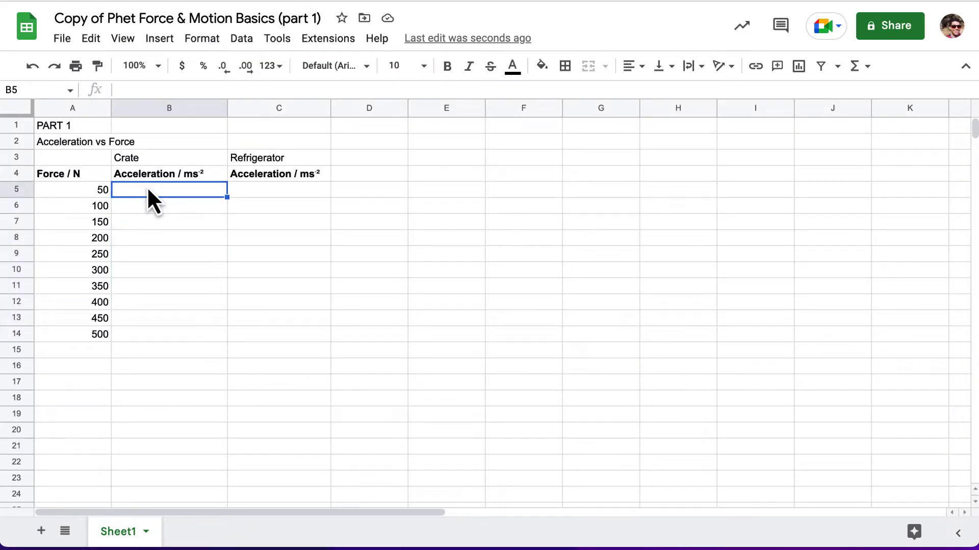
{"action": "type", "text": "1.0"}
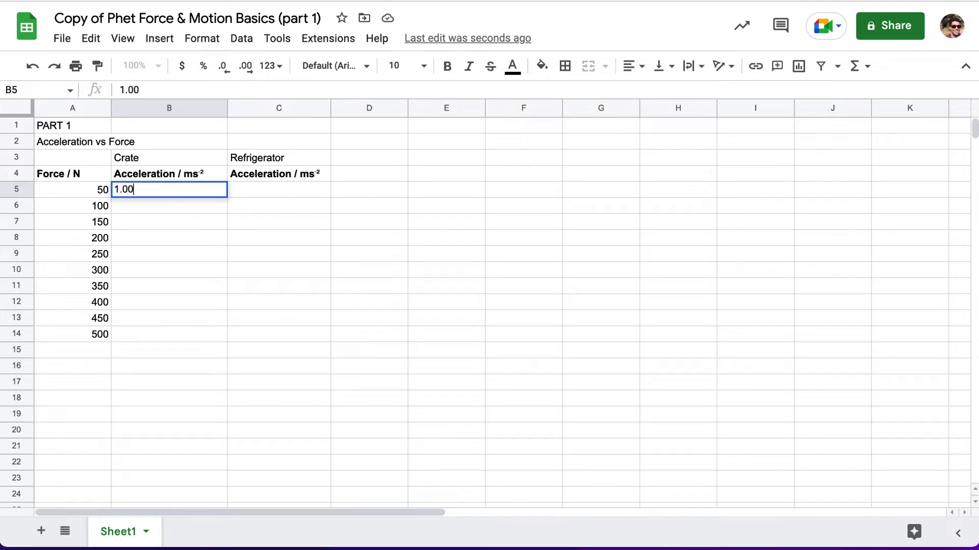
{"action": "key", "text": "Return"}
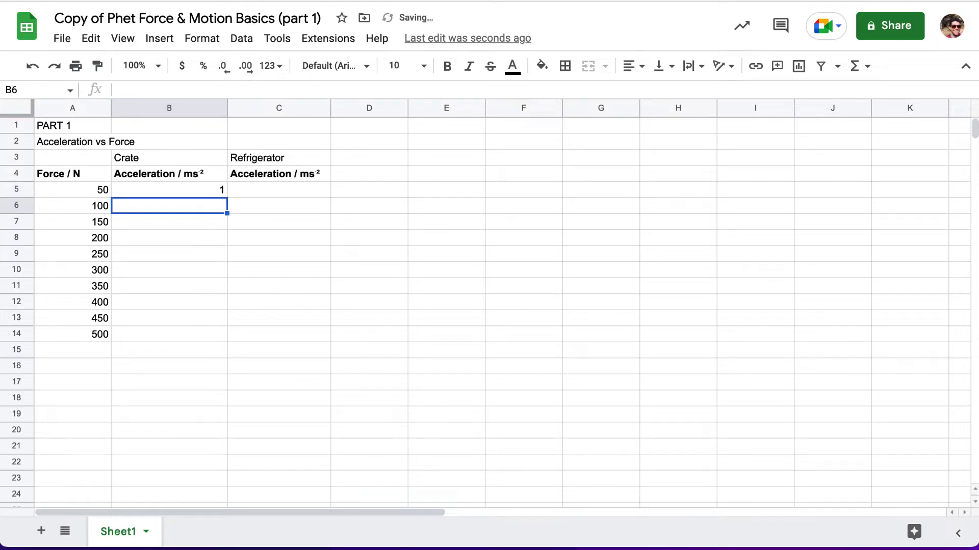
{"action": "key", "text": "ctrl+Tab"}
Scroll to steps 5–8 and highlight step 5's stop-and-repeat instruction
{"action": "scroll", "coordinate": [459, 219], "scroll_direction": "down", "scroll_amount": 4}
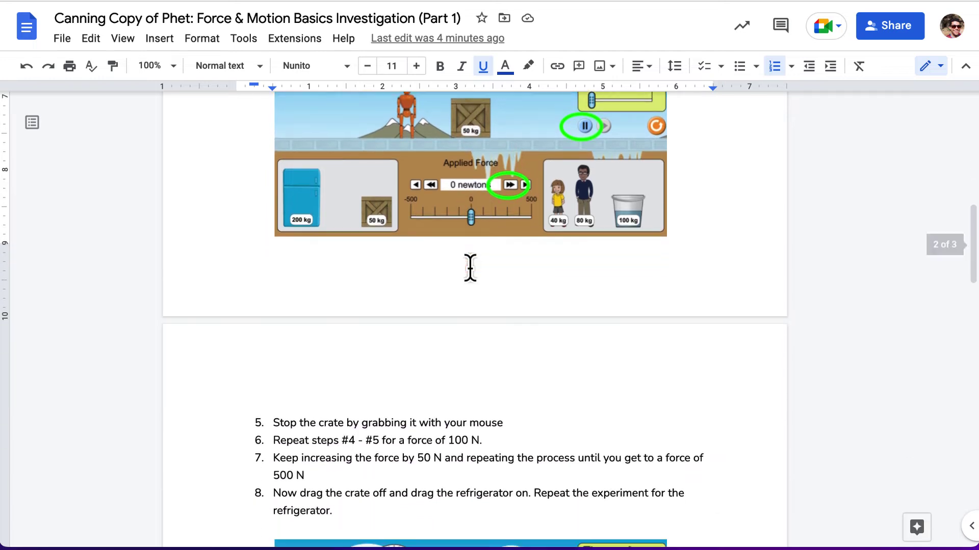
{"action": "scroll", "coordinate": [469, 267], "scroll_direction": "down", "scroll_amount": 2}
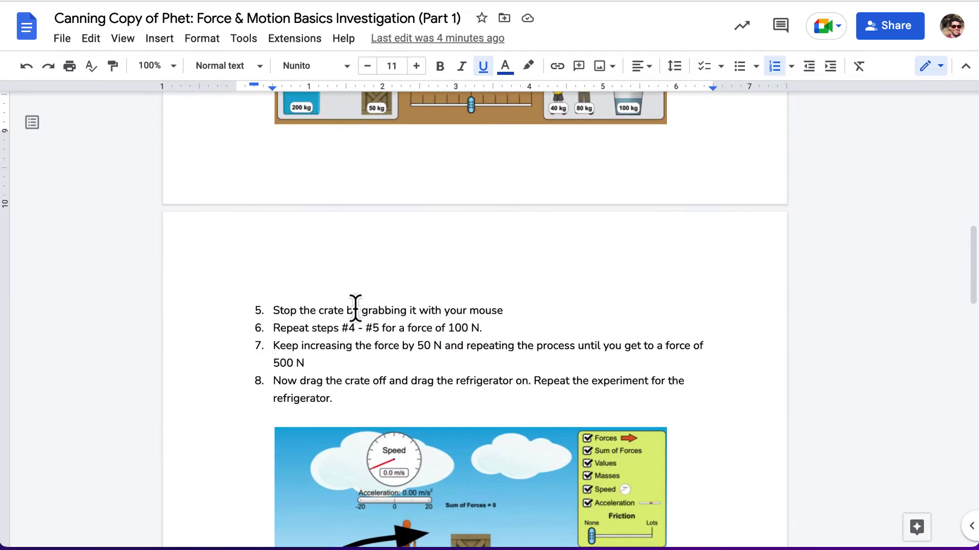
{"action": "triple_click", "coordinate": [355, 310]}
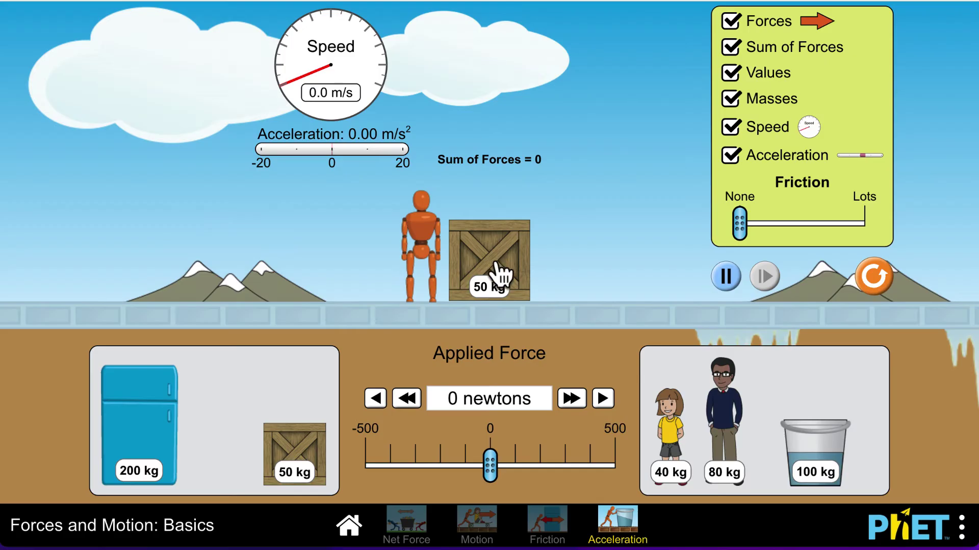
Raise the applied force to 100 N, run the sim, and pause to read 2.00 m/s²
{"action": "left_click", "coordinate": [728, 283]}
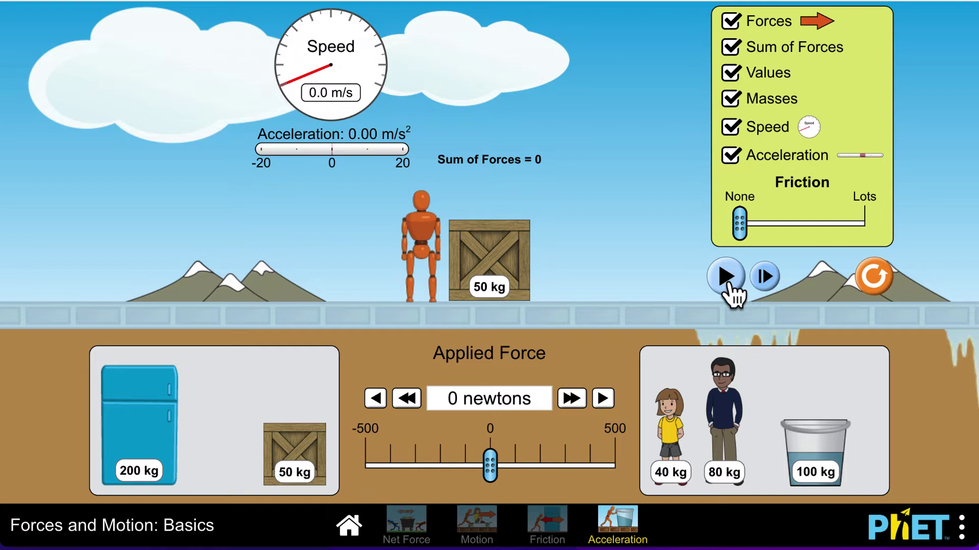
{"action": "left_click", "coordinate": [571, 406]}
{"action": "left_click", "coordinate": [571, 400]}
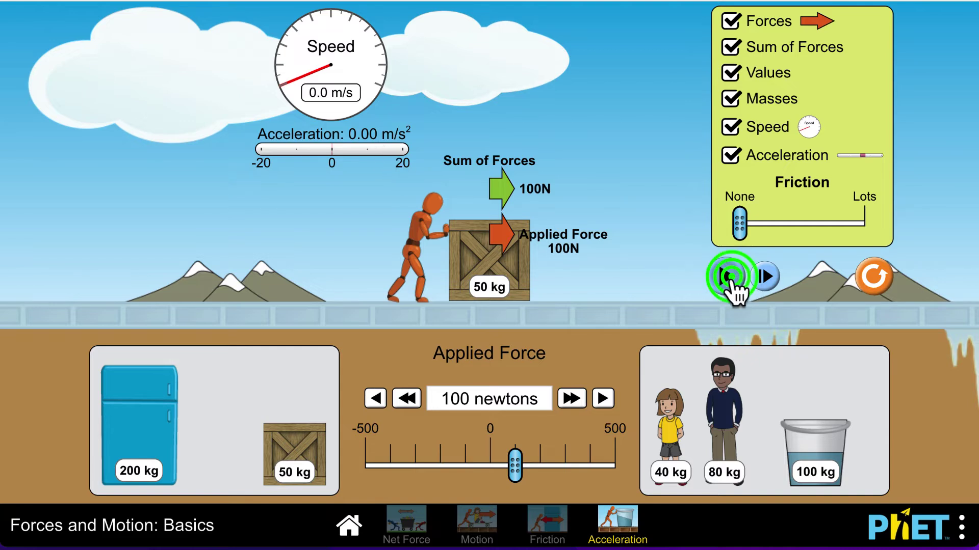
{"action": "left_click", "coordinate": [726, 278]}
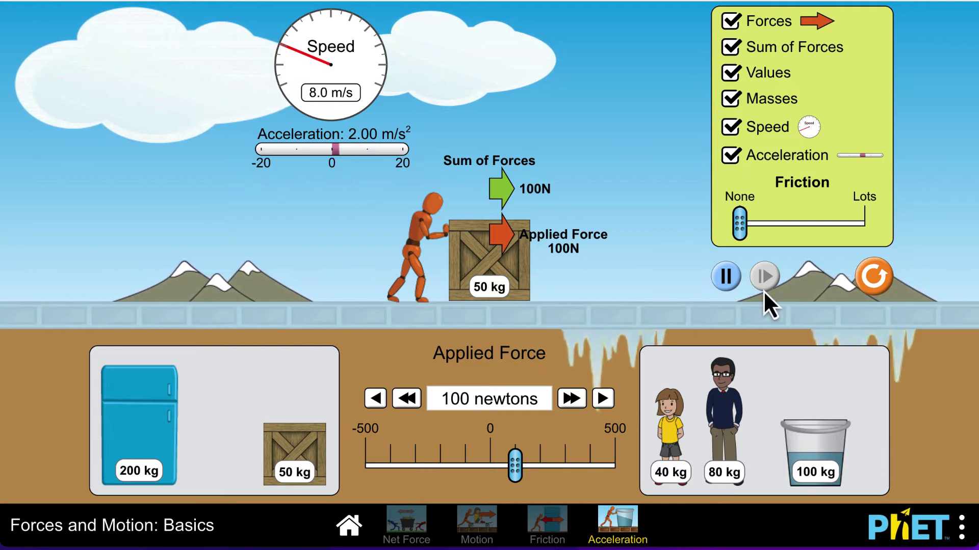
{"action": "left_click", "coordinate": [727, 279]}
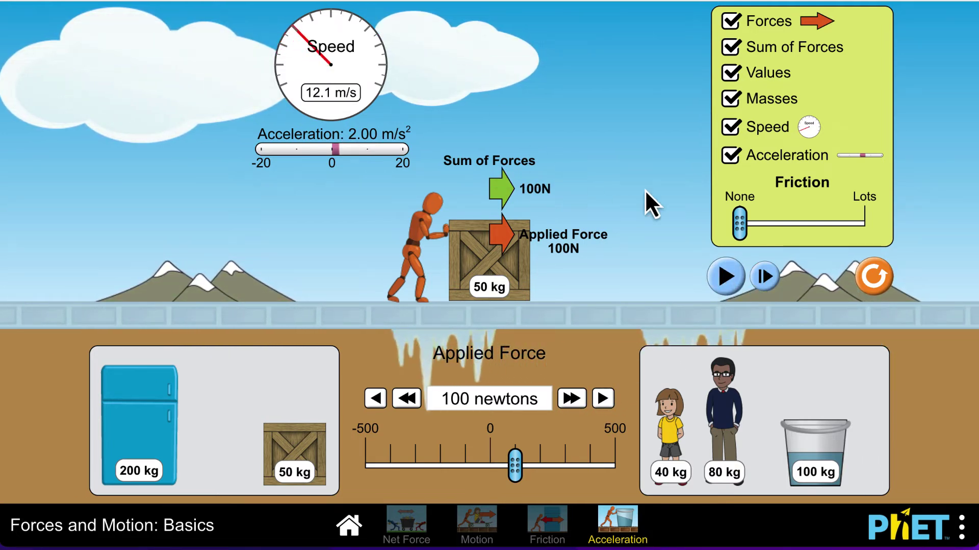
Stop the crate and record 2.00 in cell B6 for the 100 N force
{"action": "left_click_drag", "start_coordinate": [460, 271], "coordinate": [452, 216]}
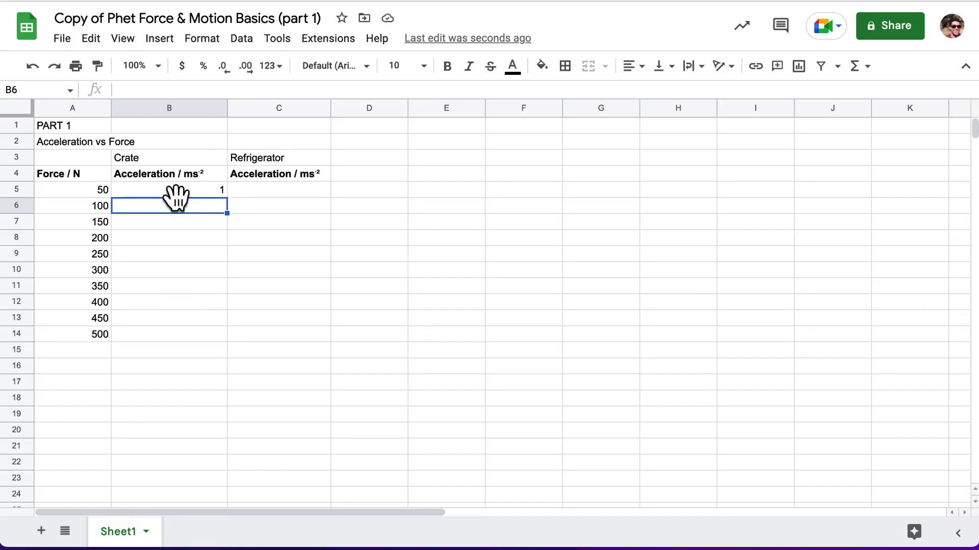
{"action": "type", "text": "2.00"}
{"action": "key", "text": "Return"}
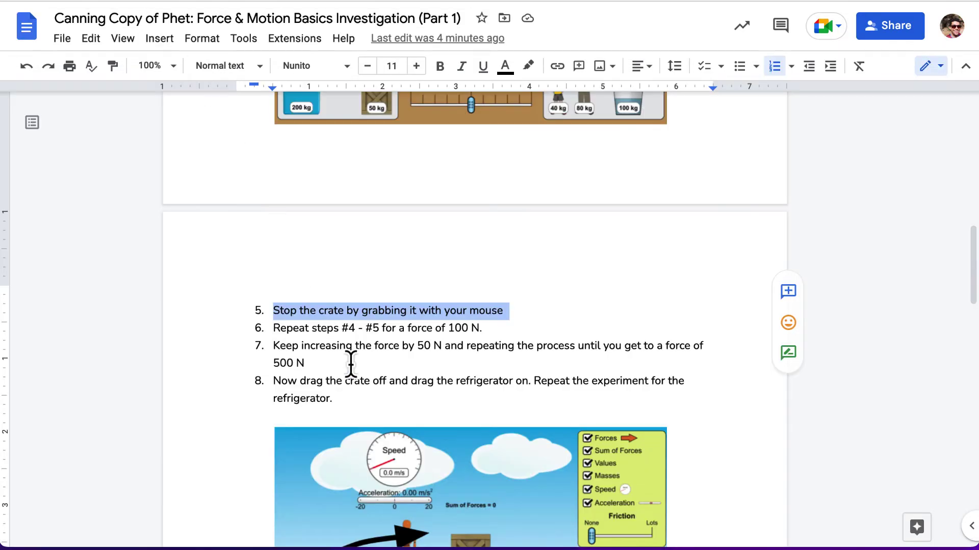
{"action": "scroll", "coordinate": [351, 364], "scroll_direction": "down", "scroll_amount": 2}
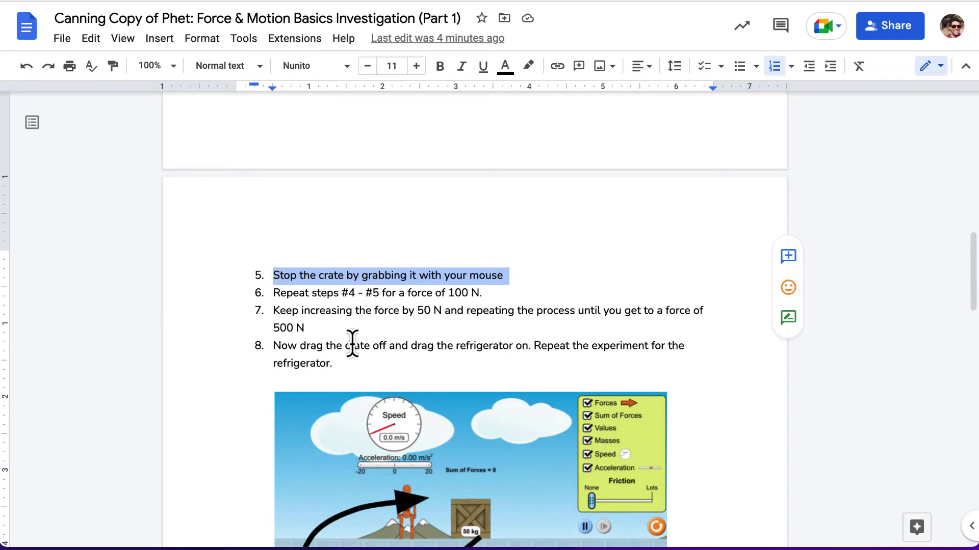
{"action": "triple_click", "coordinate": [322, 313]}
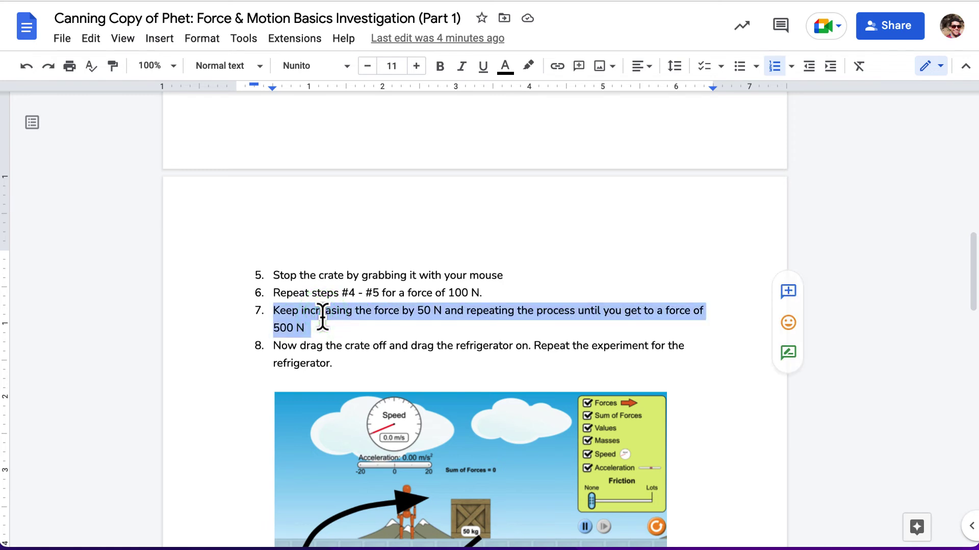
{"action": "scroll", "coordinate": [438, 335], "scroll_direction": "down", "scroll_amount": 1}
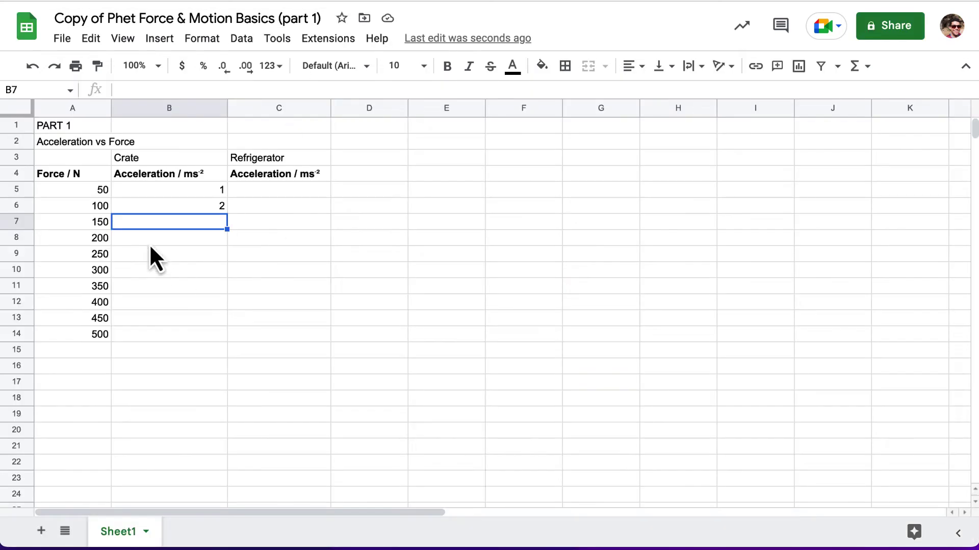
{"action": "left_click_drag", "start_coordinate": [156, 226], "coordinate": [151, 345]}
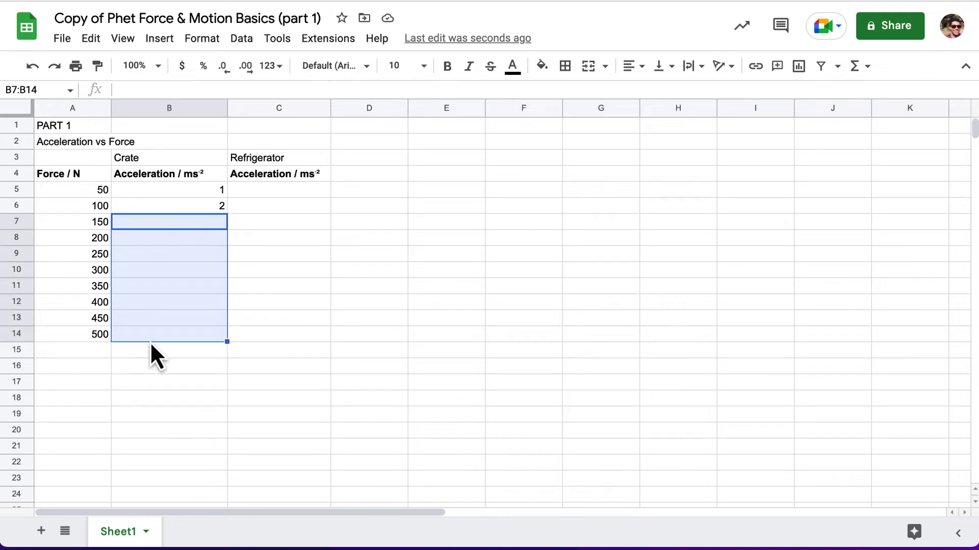
{"action": "left_click", "coordinate": [150, 341]}
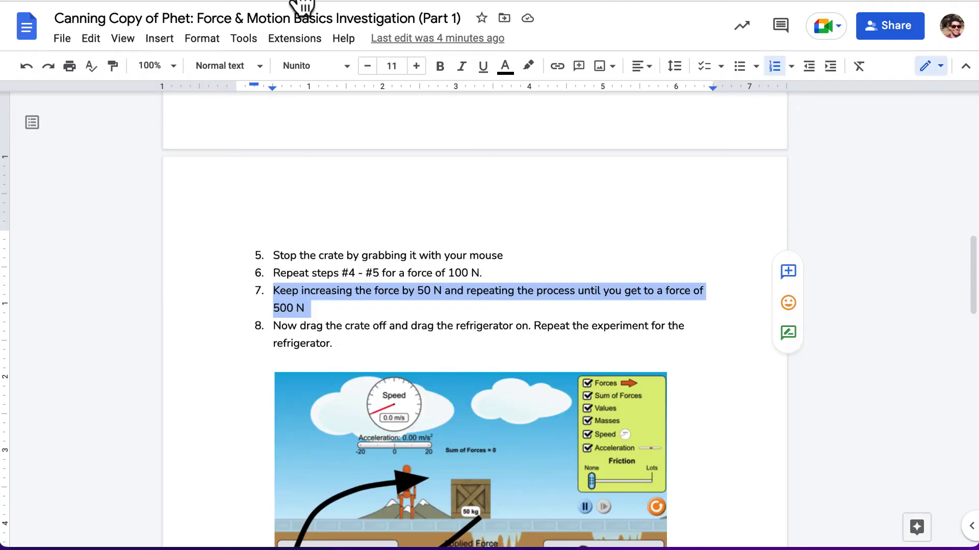
{"action": "scroll", "coordinate": [412, 267], "scroll_direction": "down", "scroll_amount": 4}
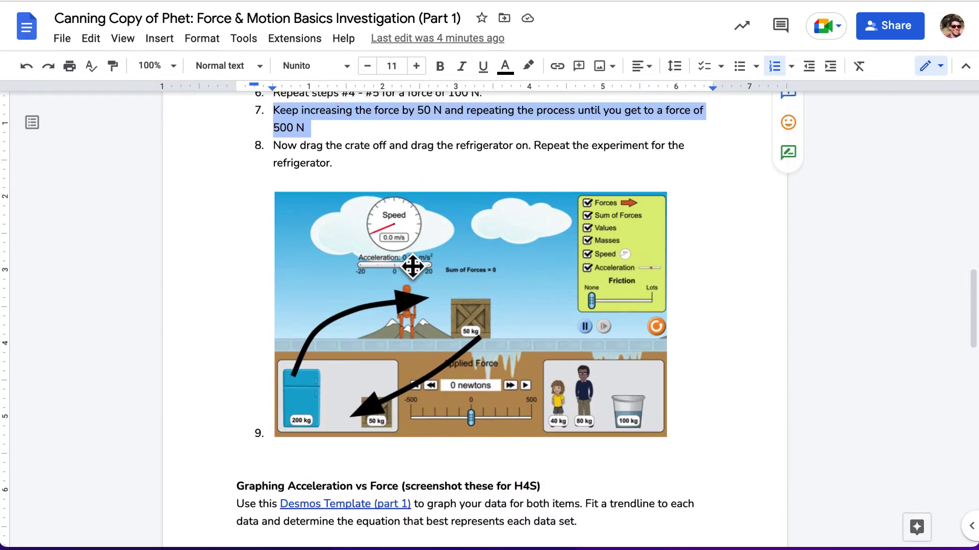
{"action": "scroll", "coordinate": [412, 267], "scroll_direction": "down", "scroll_amount": 1}
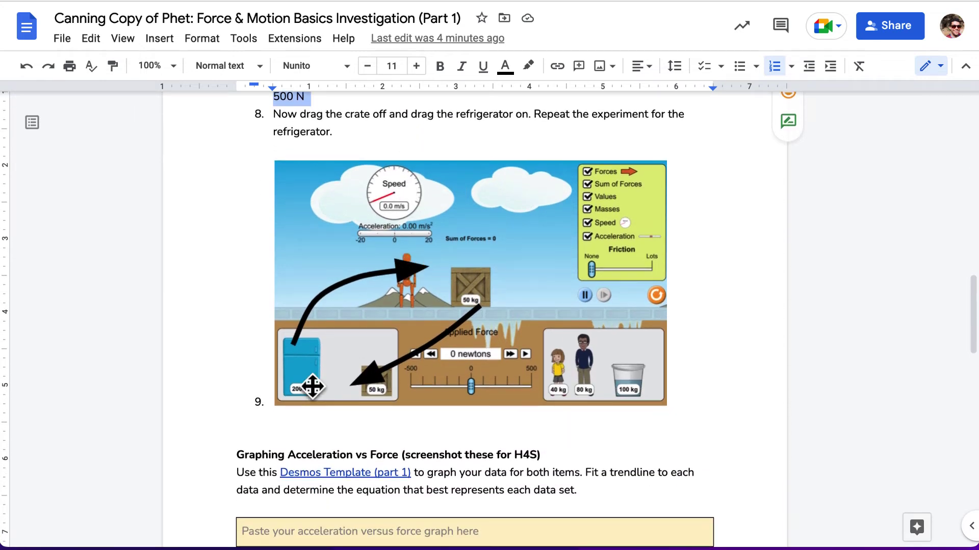
Replace the crate with the 200 kg refrigerator, apply 50 N, and run it to 0.25 m/s²
{"action": "scroll", "coordinate": [400, 209], "scroll_direction": "up", "scroll_amount": 1}
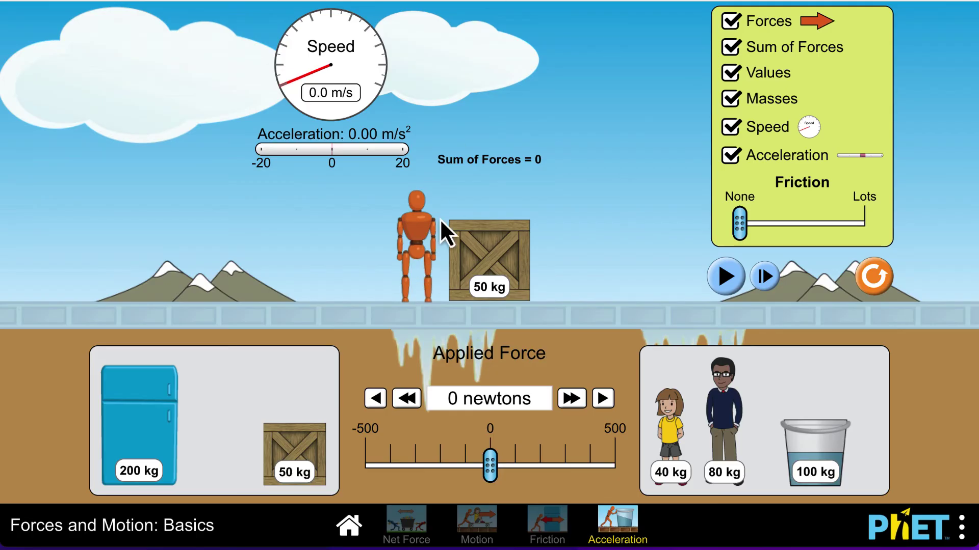
{"action": "left_click_drag", "start_coordinate": [480, 258], "coordinate": [492, 226]}
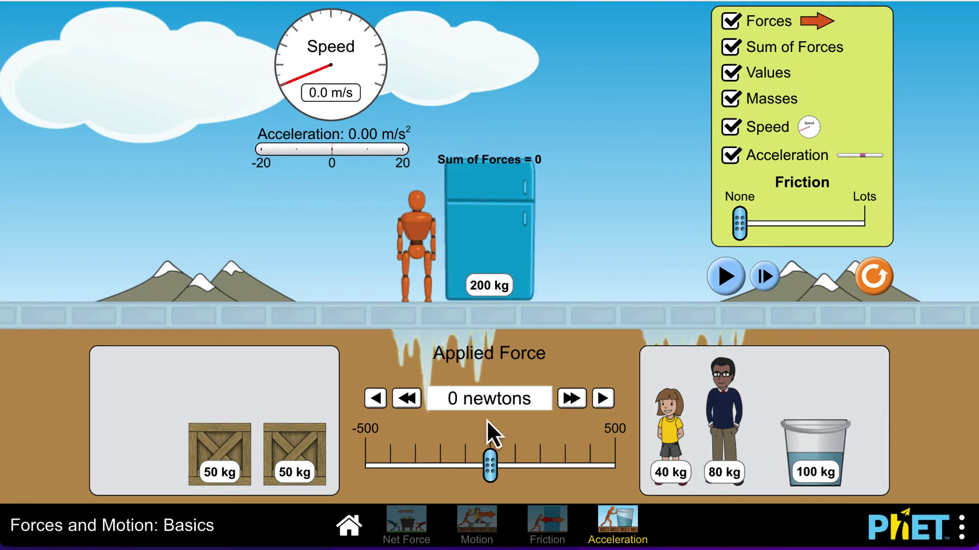
{"action": "left_click", "coordinate": [571, 402]}
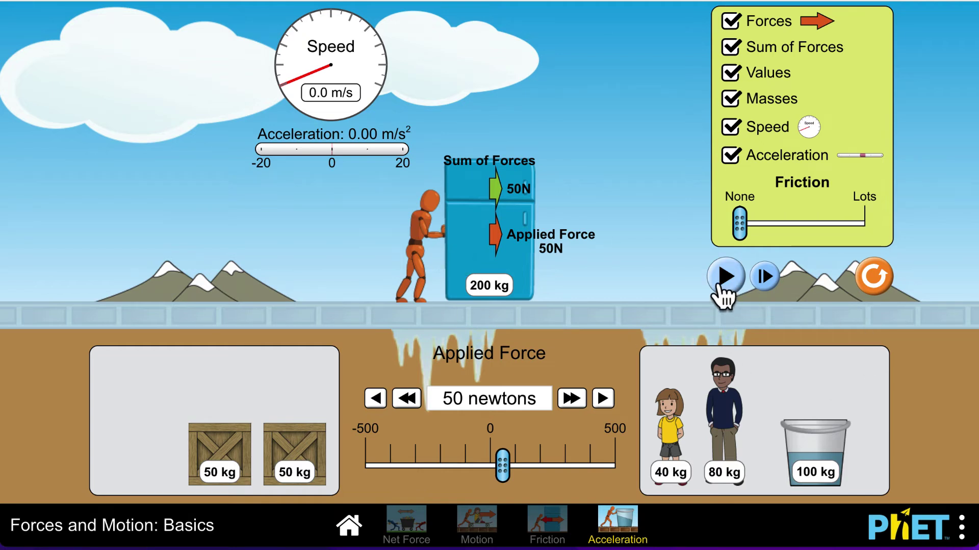
{"action": "left_click", "coordinate": [723, 285]}
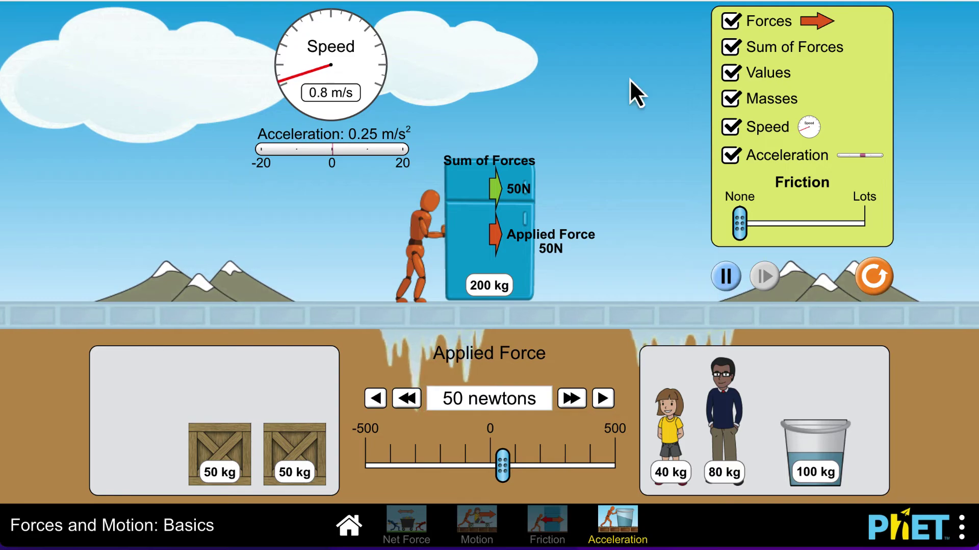
Enter 0.25 as the refrigerator's 50 N acceleration in C5 and select cells C6 to C14
{"action": "key", "text": "ctrl+Tab"}
{"action": "key", "text": "ctrl+Tab"}
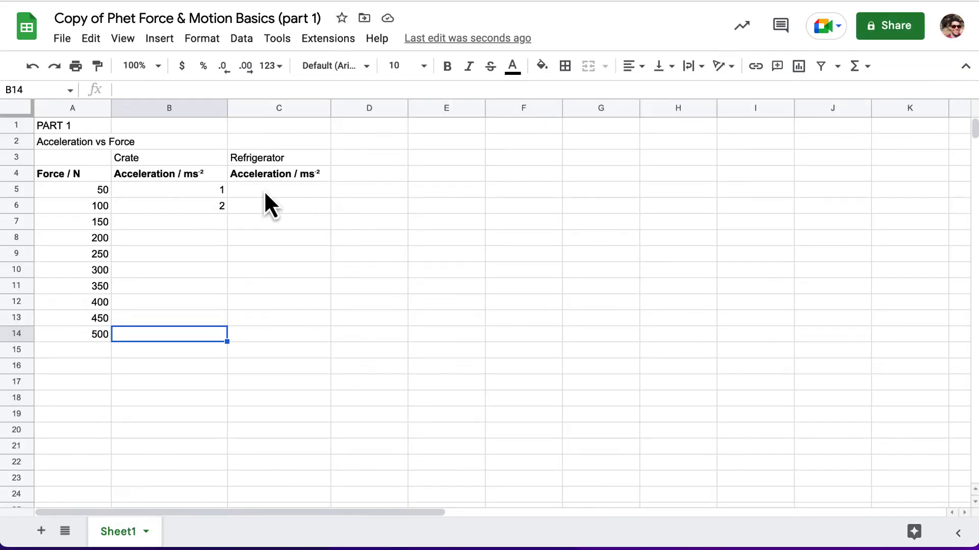
{"action": "left_click", "coordinate": [265, 191]}
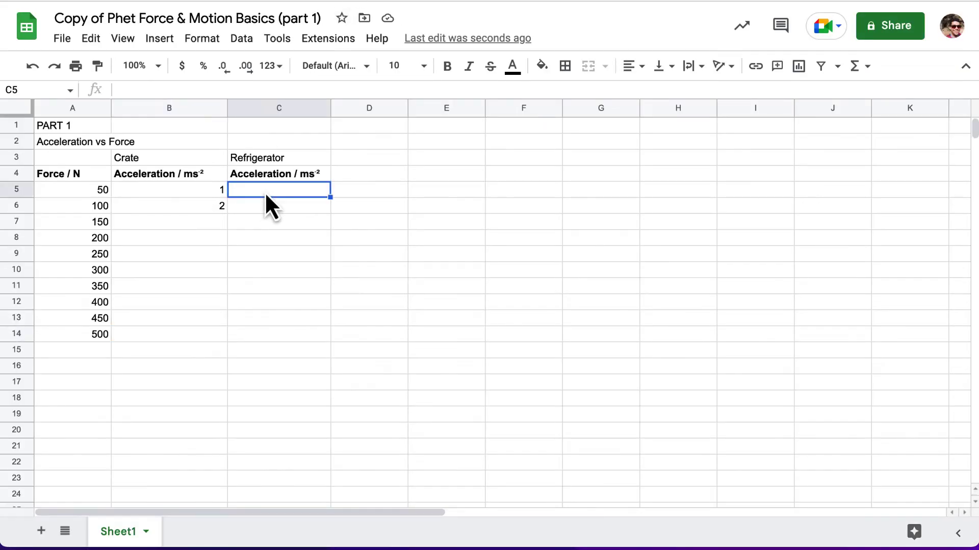
{"action": "type", "text": "0.25"}
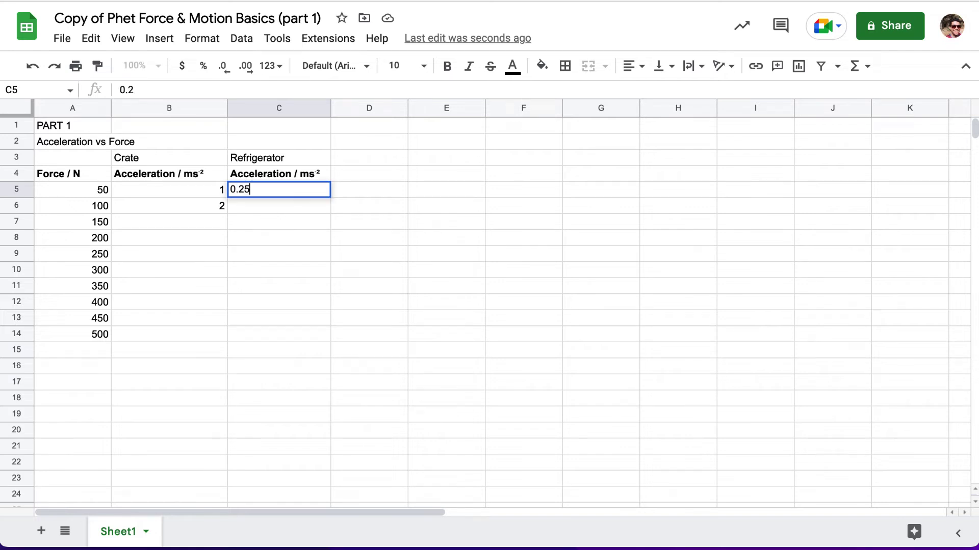
{"action": "key", "text": "Return"}
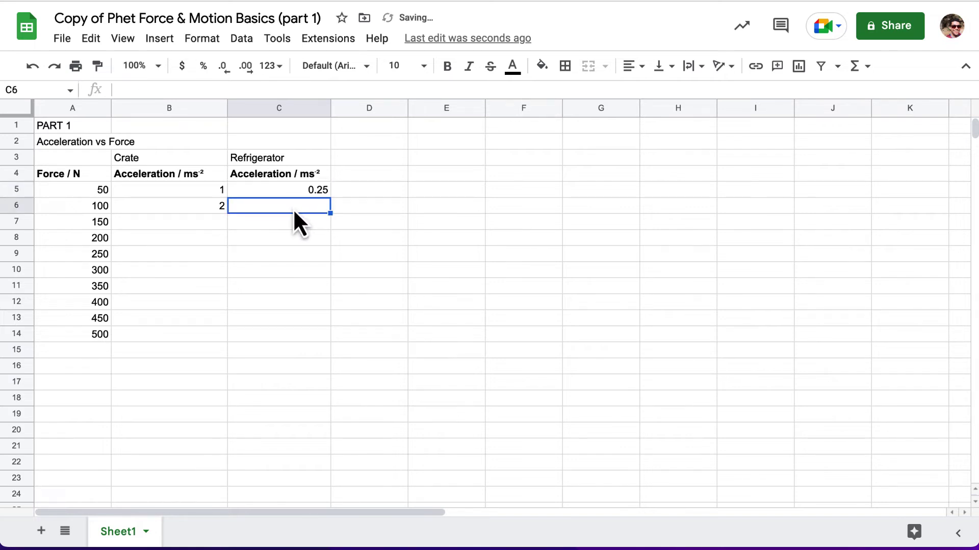
{"action": "left_click_drag", "start_coordinate": [293, 209], "coordinate": [278, 335]}
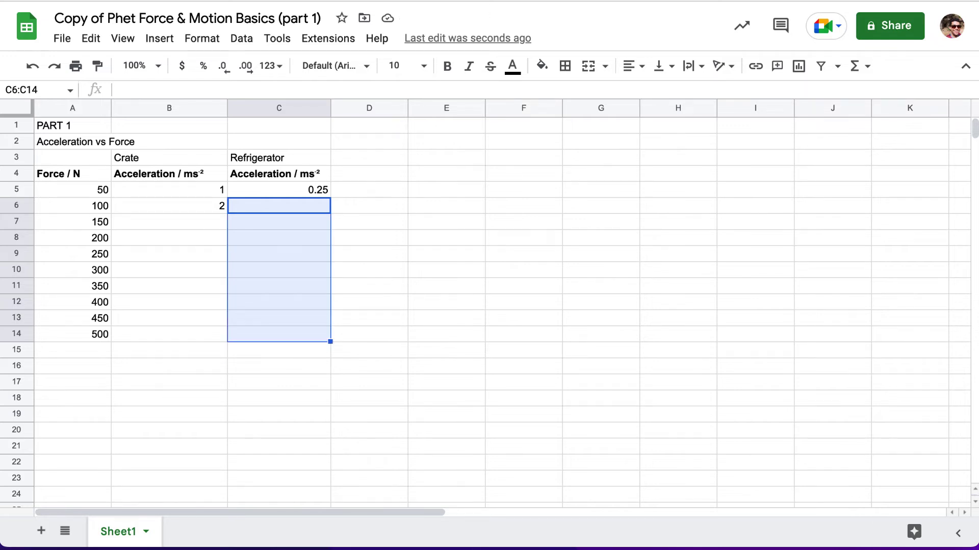
Return to the worksheet document and bring up the Desmos Template link preview
{"action": "left_click", "coordinate": [259, 4]}
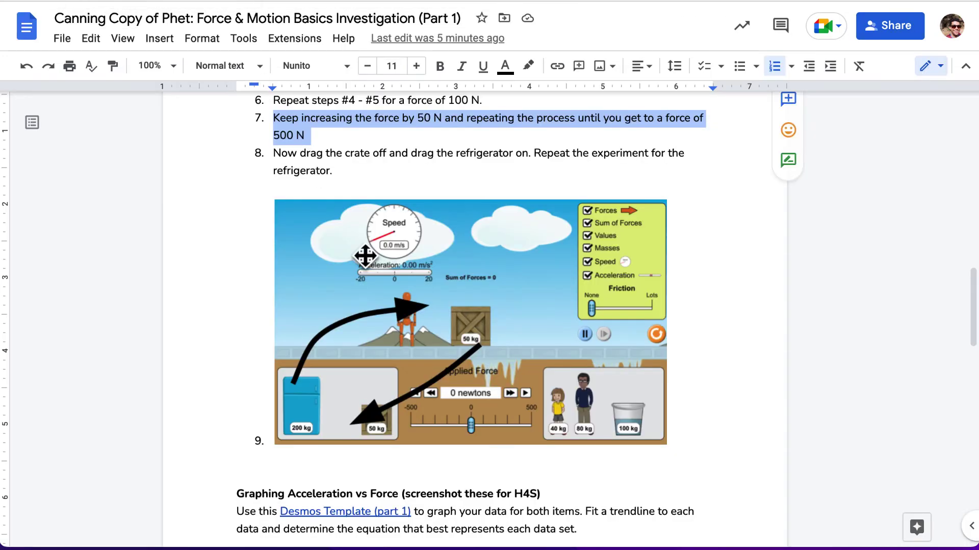
{"action": "scroll", "coordinate": [387, 340], "scroll_direction": "down", "scroll_amount": 3}
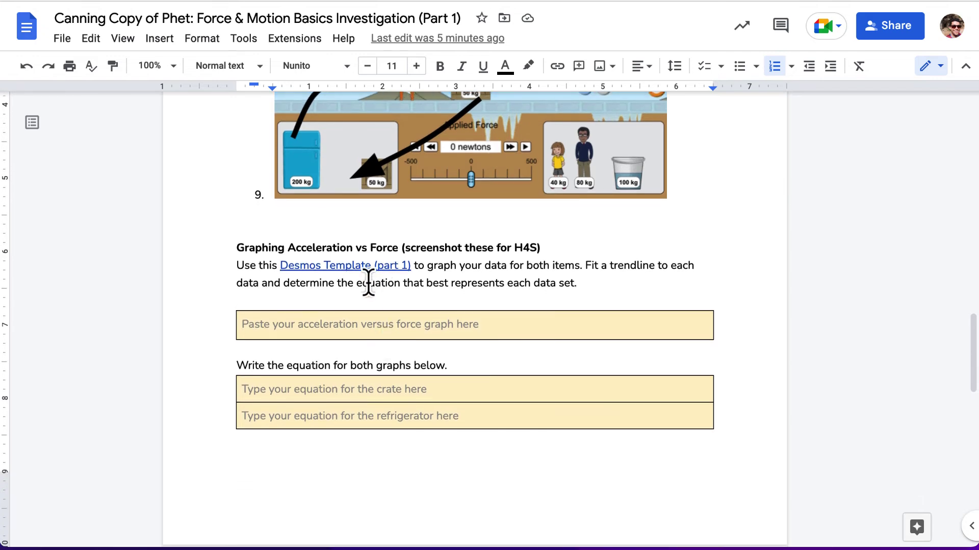
{"action": "left_click", "coordinate": [366, 265]}
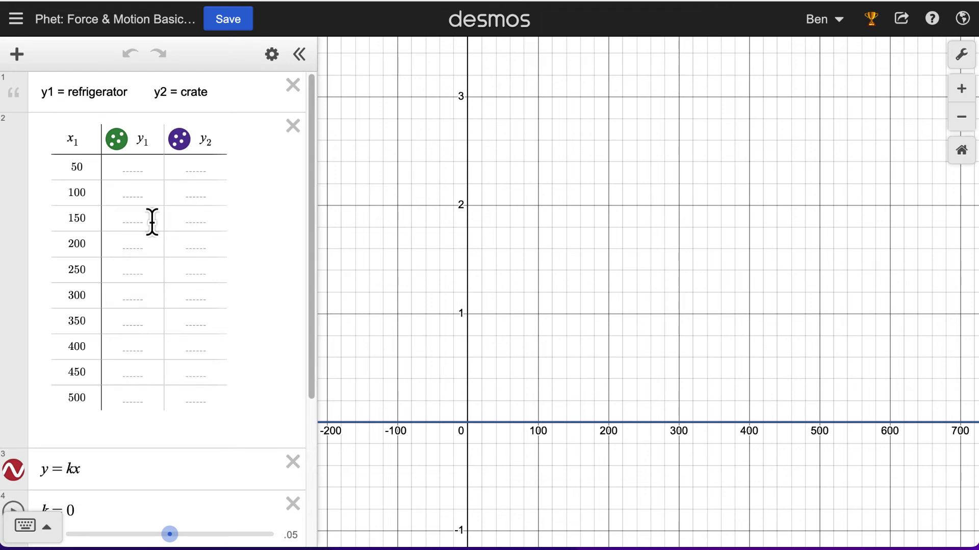
Drag the k and a sliders to tilt the red y=kx and blue y=ax lines
{"action": "scroll", "coordinate": [152, 222], "scroll_direction": "down", "scroll_amount": 3}
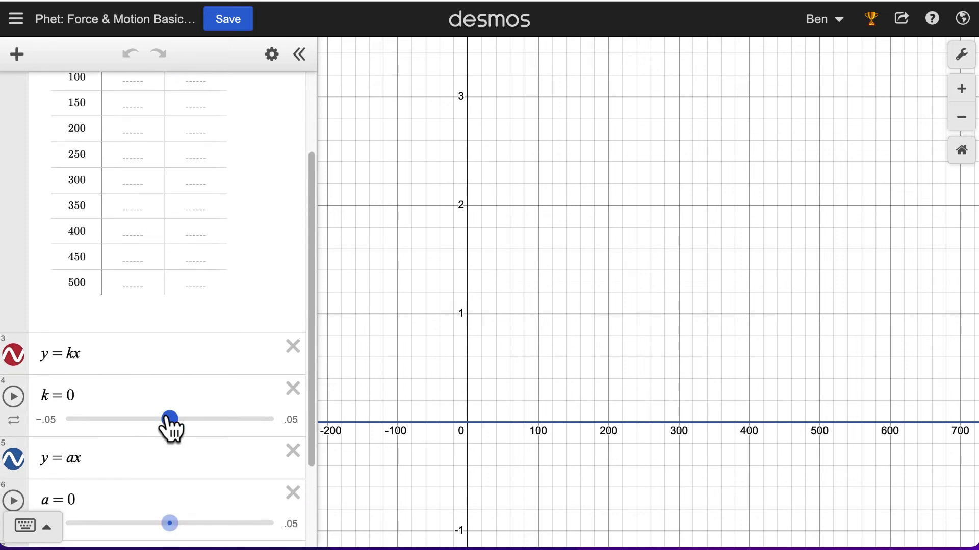
{"action": "left_click_drag", "start_coordinate": [167, 419], "coordinate": [170, 440]}
{"action": "scroll", "coordinate": [190, 504], "scroll_direction": "down", "scroll_amount": 3}
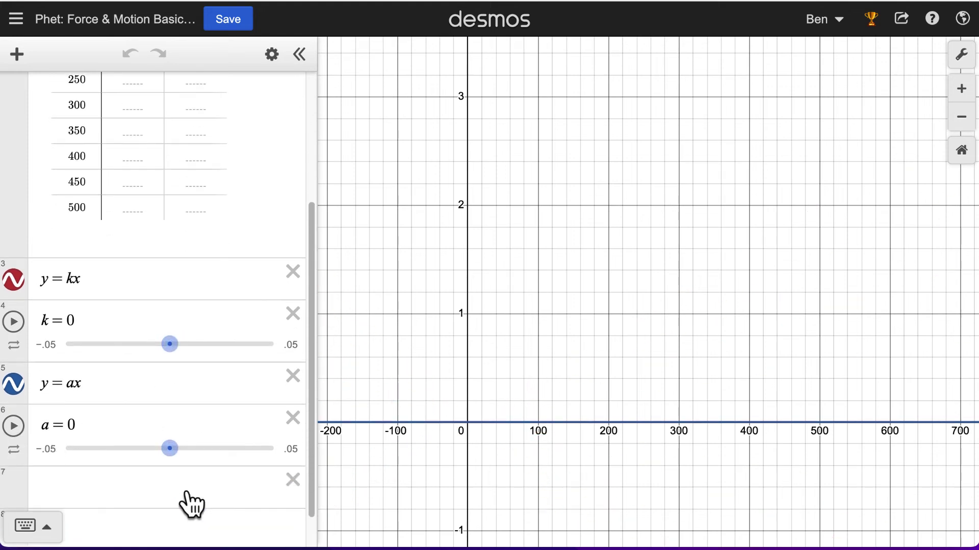
{"action": "mouse_move", "coordinate": [171, 345]}
{"action": "left_mouse_down"}
{"action": "mouse_move", "coordinate": [181, 345]}
{"action": "mouse_move", "coordinate": [166, 346]}
{"action": "mouse_move", "coordinate": [171, 351]}
{"action": "left_mouse_up"}
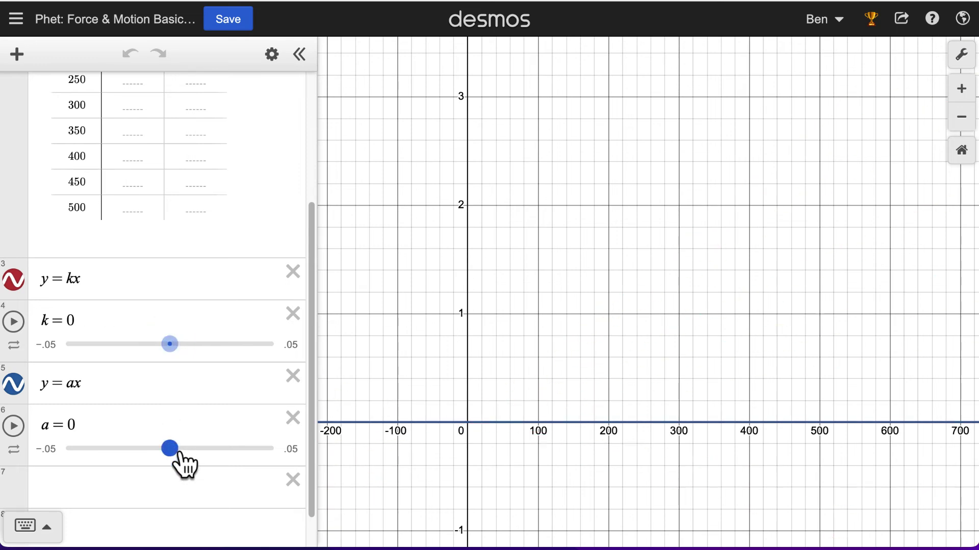
{"action": "scroll", "coordinate": [210, 426], "scroll_direction": "down", "scroll_amount": 1}
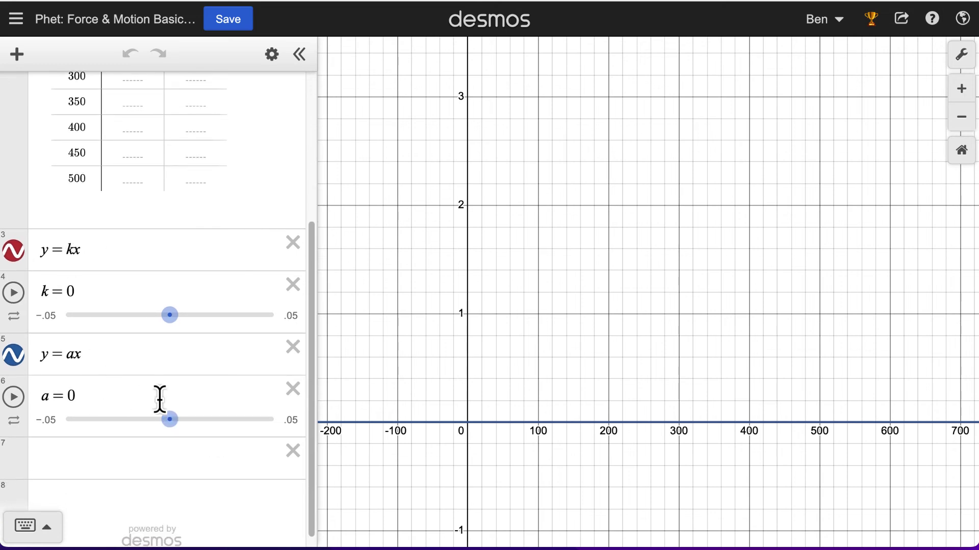
{"action": "mouse_move", "coordinate": [173, 423]}
{"action": "left_mouse_down"}
{"action": "mouse_move", "coordinate": [188, 421]}
{"action": "mouse_move", "coordinate": [159, 422]}
{"action": "mouse_move", "coordinate": [170, 421]}
{"action": "left_mouse_up"}
Scroll the worksheet to the Acceleration vs Force questions and select the second answer box's placeholder
{"action": "key", "text": "ctrl+shift+Tab"}
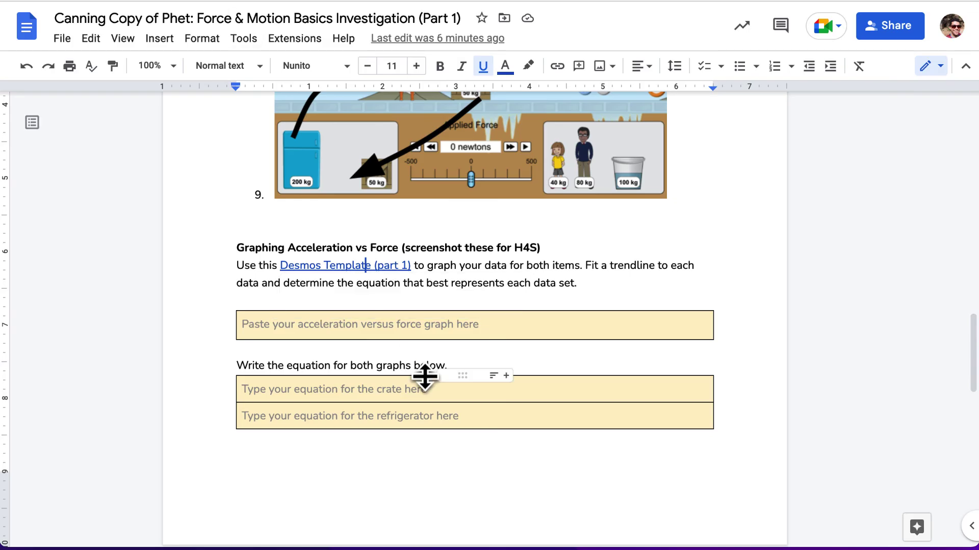
{"action": "scroll", "coordinate": [427, 376], "scroll_direction": "down", "scroll_amount": 2}
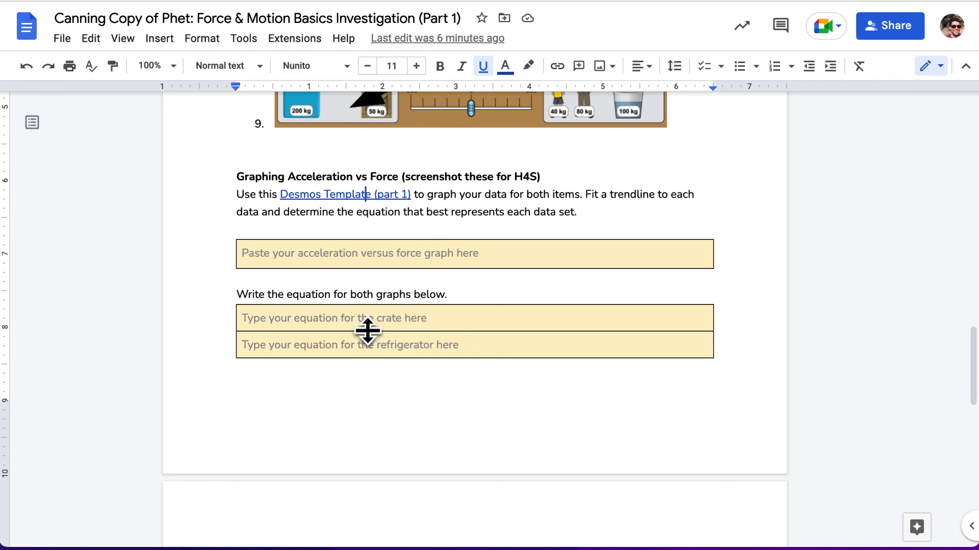
{"action": "scroll", "coordinate": [367, 331], "scroll_direction": "down", "scroll_amount": 6}
{"action": "scroll", "coordinate": [369, 331], "scroll_direction": "down", "scroll_amount": 2}
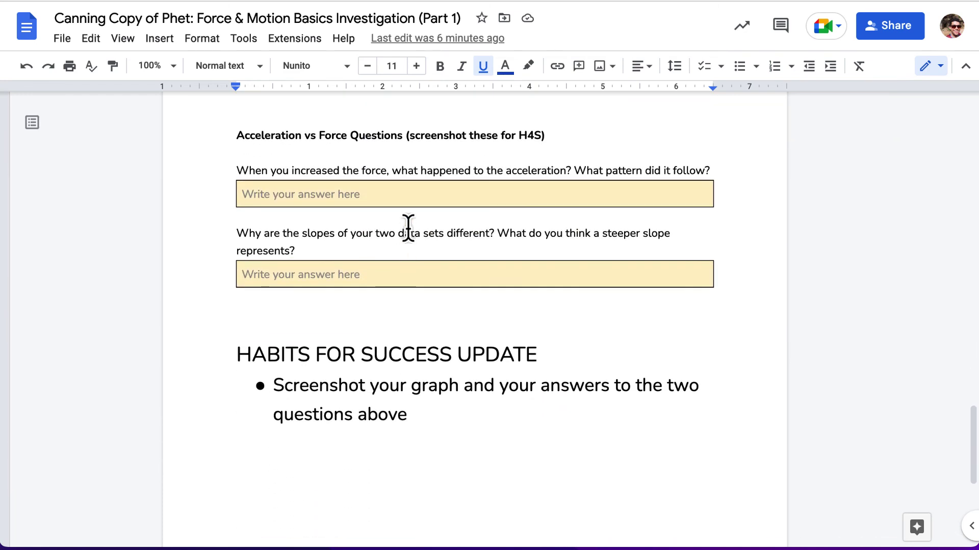
{"action": "left_click", "coordinate": [382, 204]}
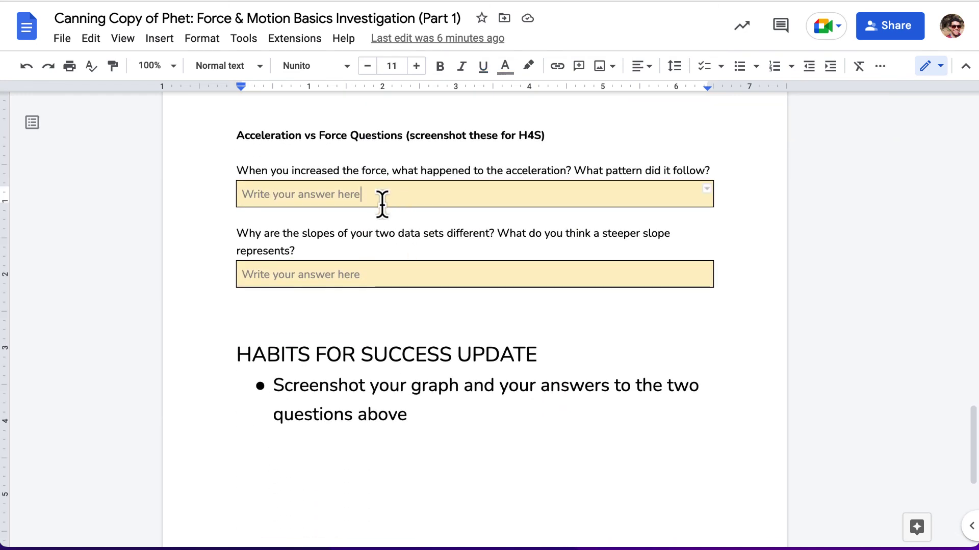
{"action": "left_click", "coordinate": [353, 283]}
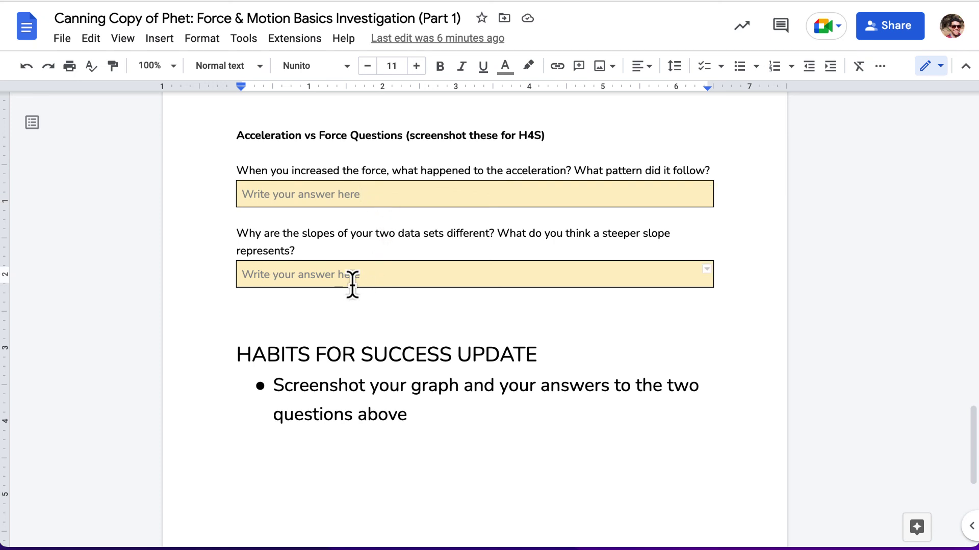
{"action": "triple_click", "coordinate": [312, 278]}
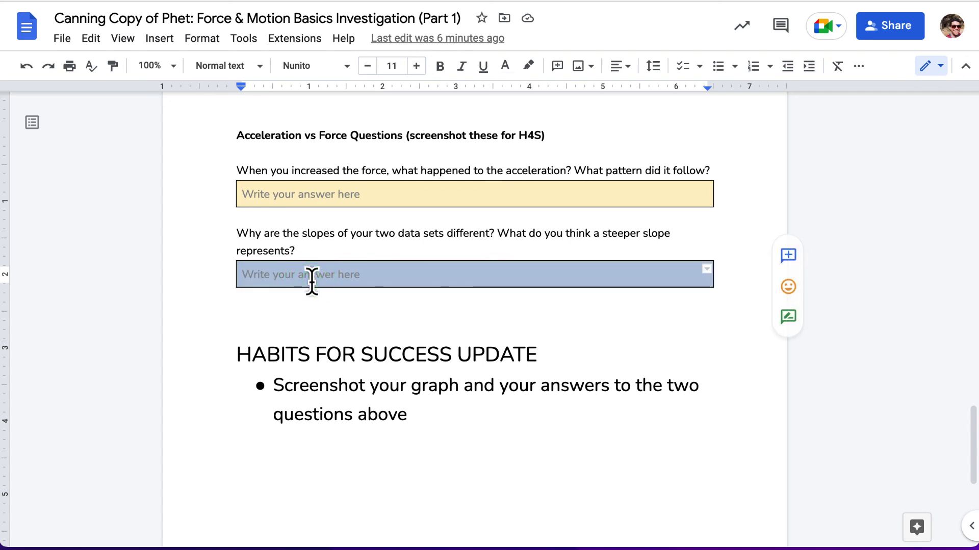